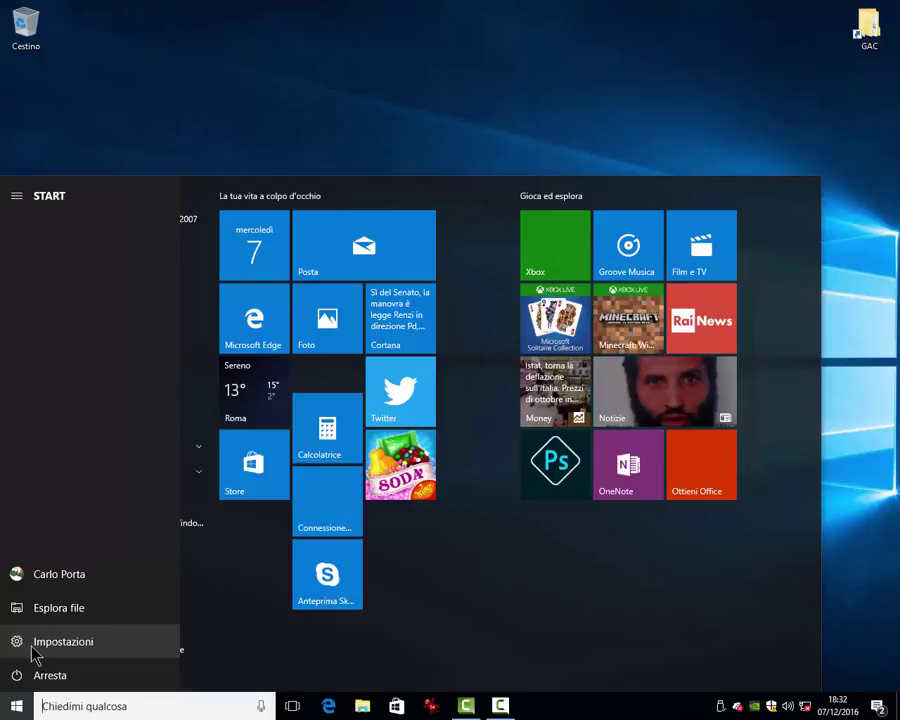
# Open Windows Settings, view the system information (Informazioni su) under Sistema, and return to the Settings home page
pyautogui.click(31, 653)
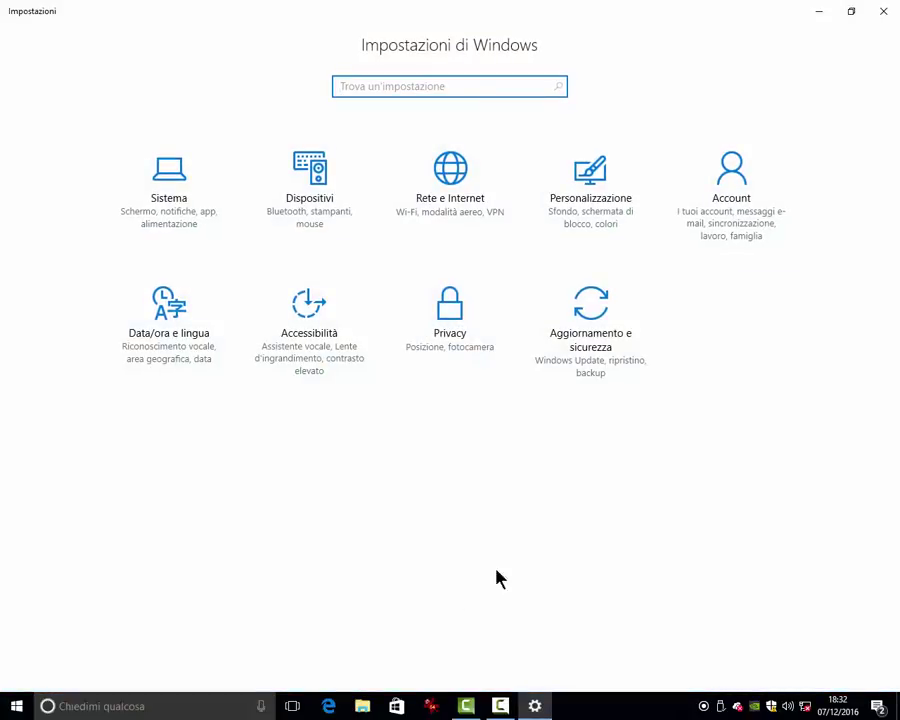
pyautogui.click(170, 222)
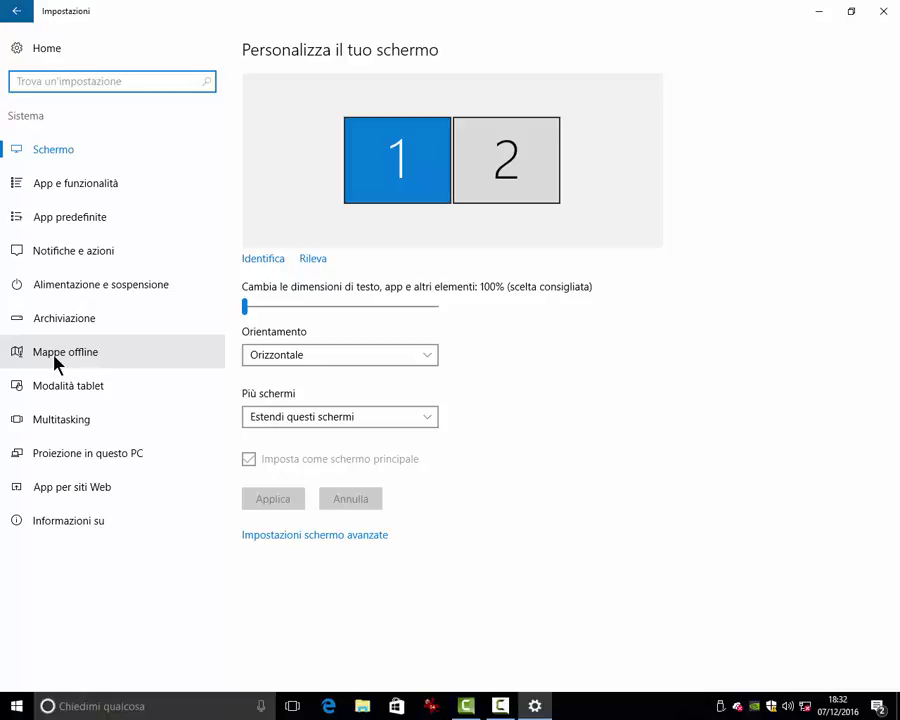
pyautogui.click(50, 527)
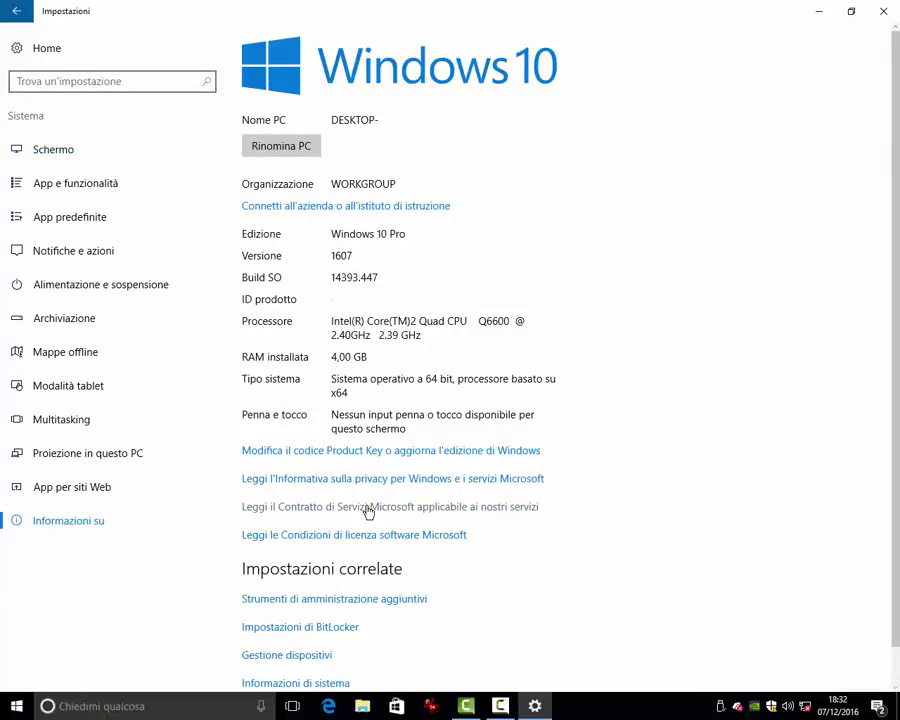
pyautogui.click(15, 14)
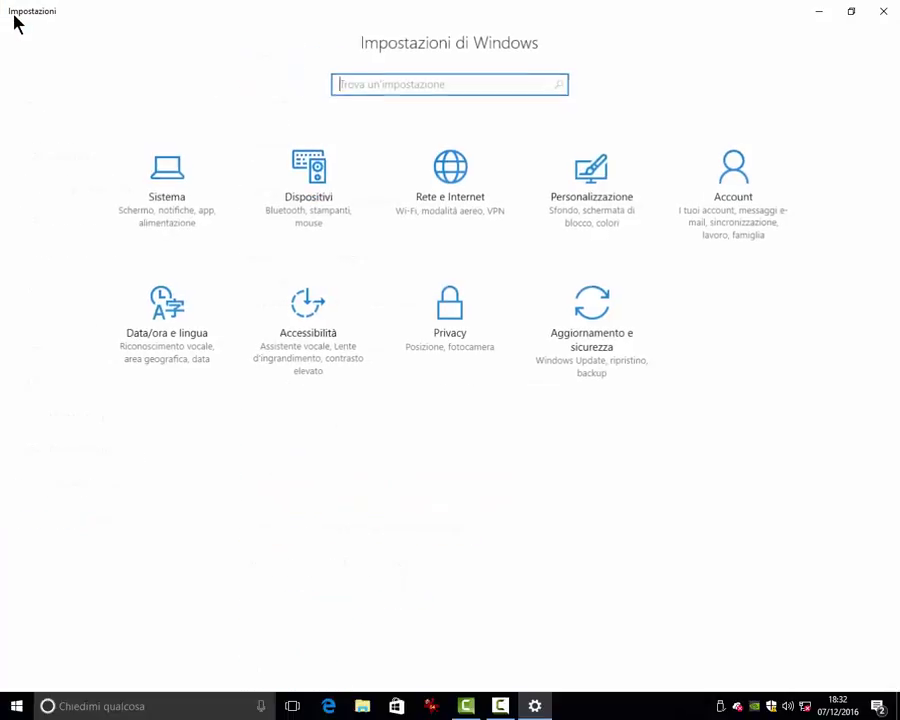
# View the Dispositivi settings, and examine the Ethernet, Connessione remota, VPN and Proxy settings under Rete e Internet
pyautogui.click(311, 222)
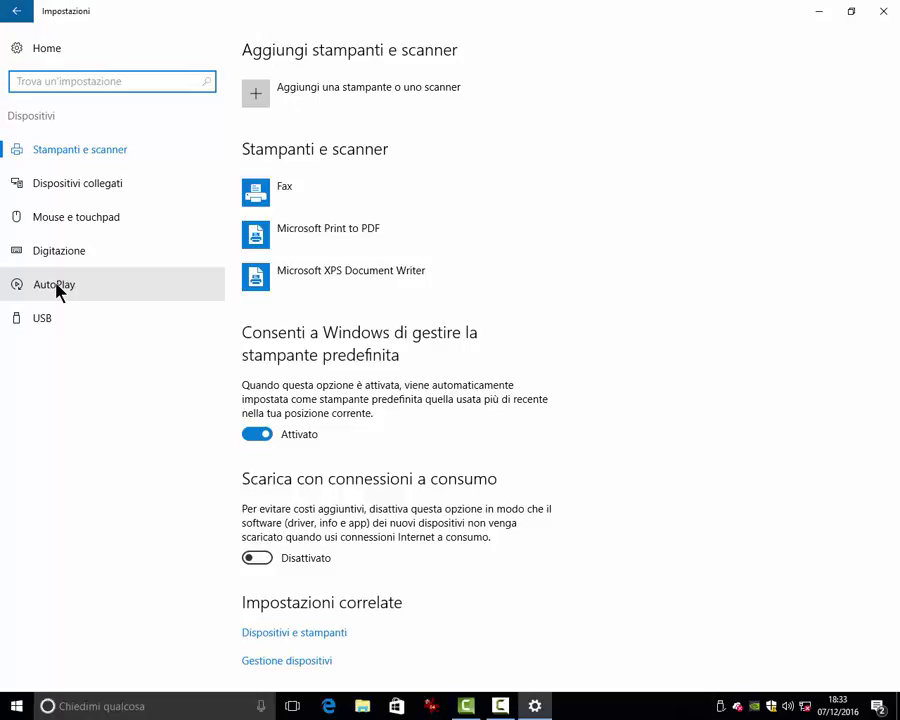
pyautogui.click(18, 14)
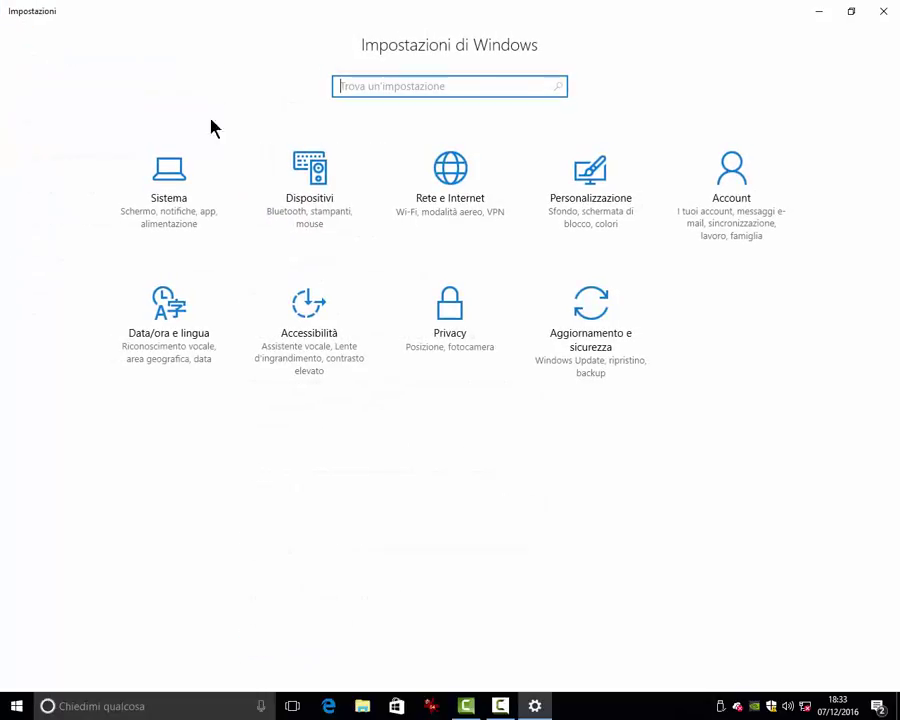
pyautogui.click(448, 215)
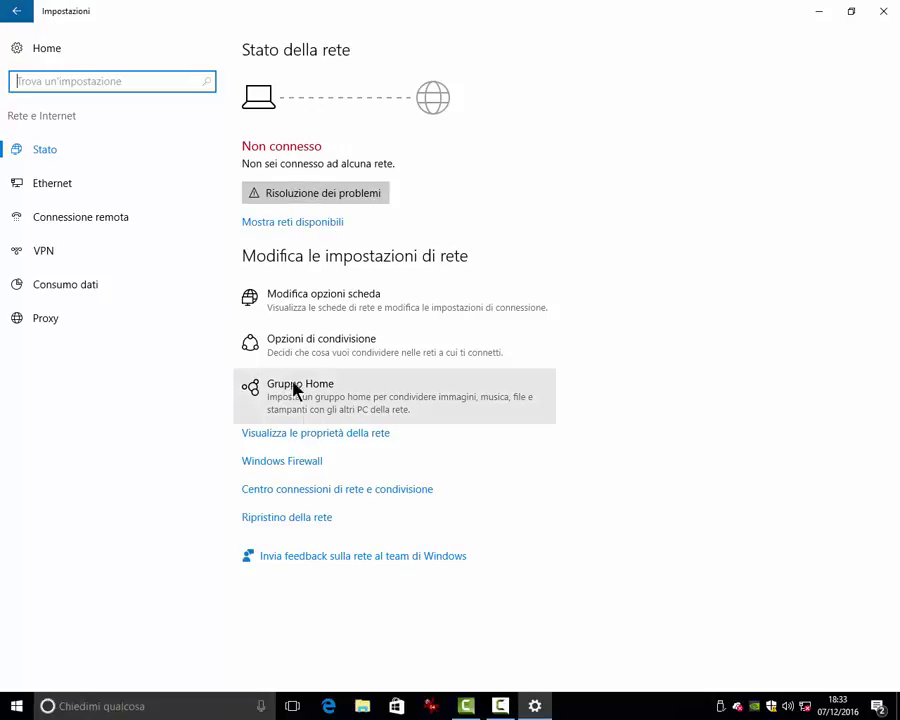
pyautogui.click(48, 190)
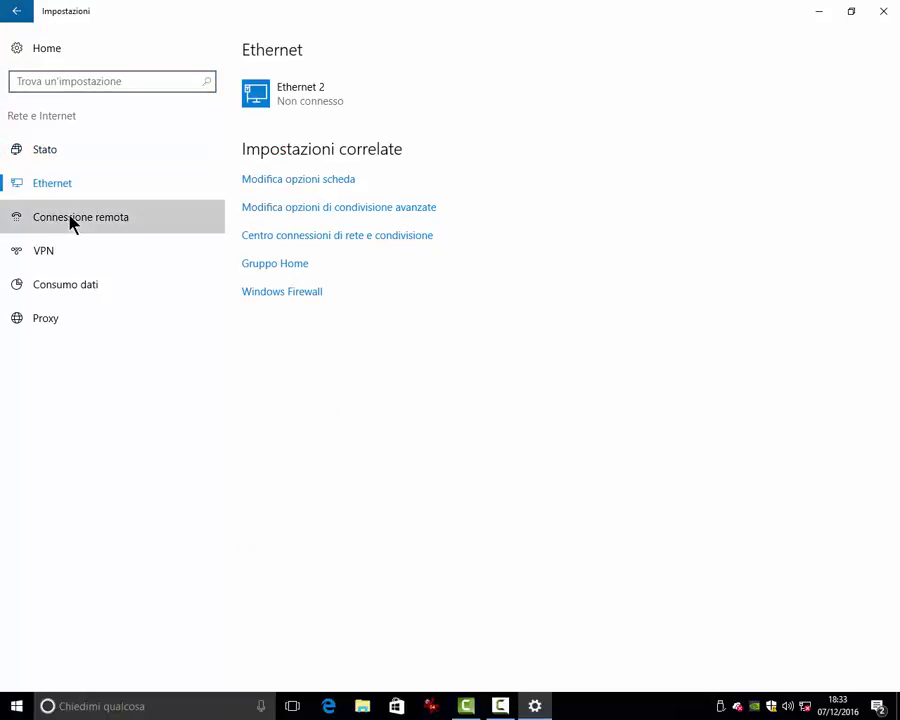
pyautogui.click(70, 219)
pyautogui.click(48, 258)
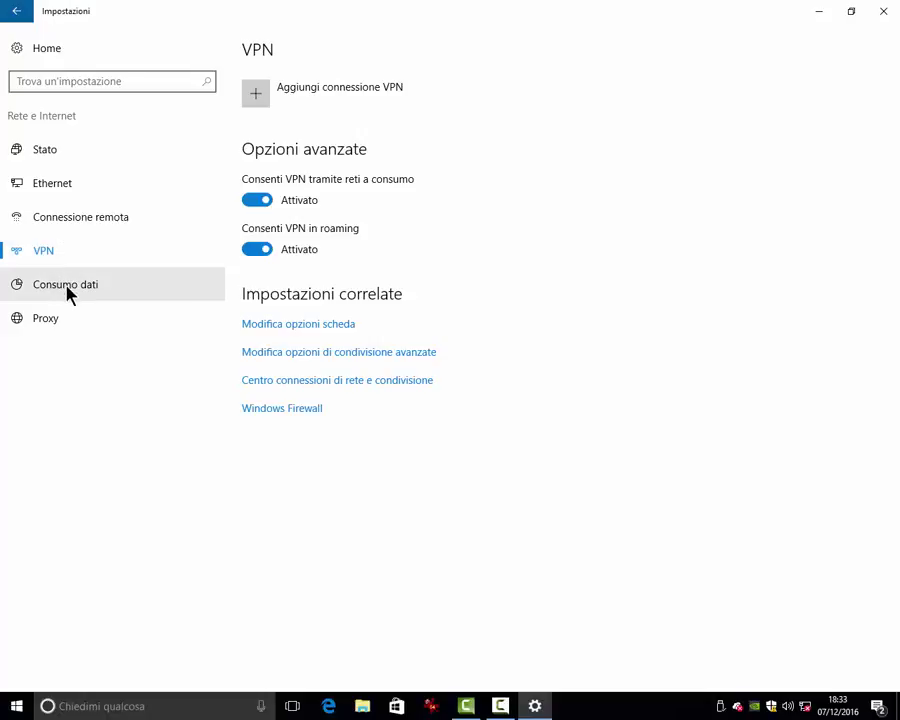
pyautogui.click(51, 323)
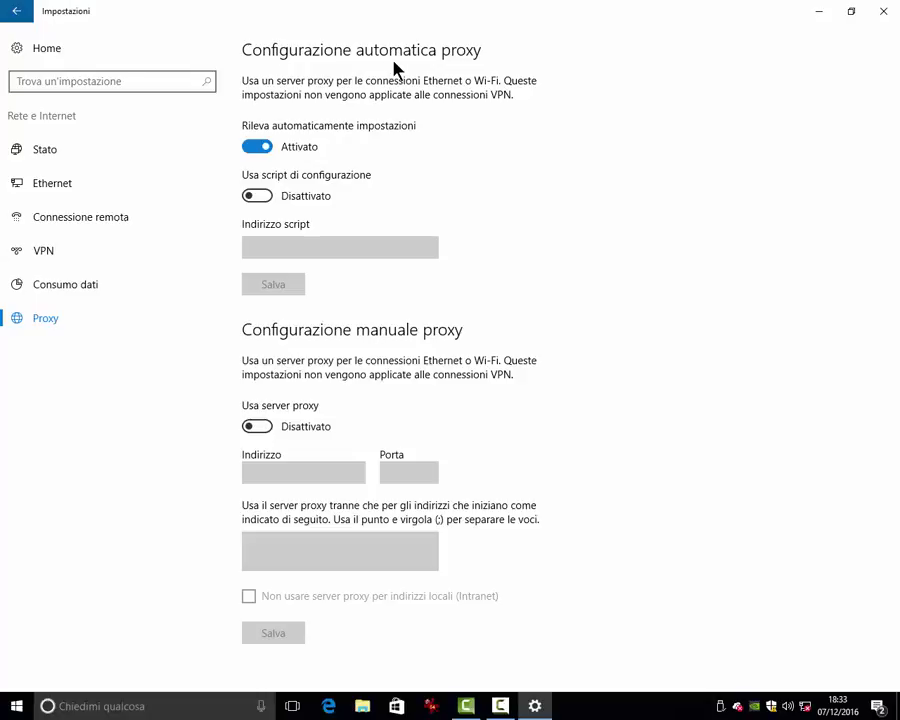
pyautogui.click(17, 18)
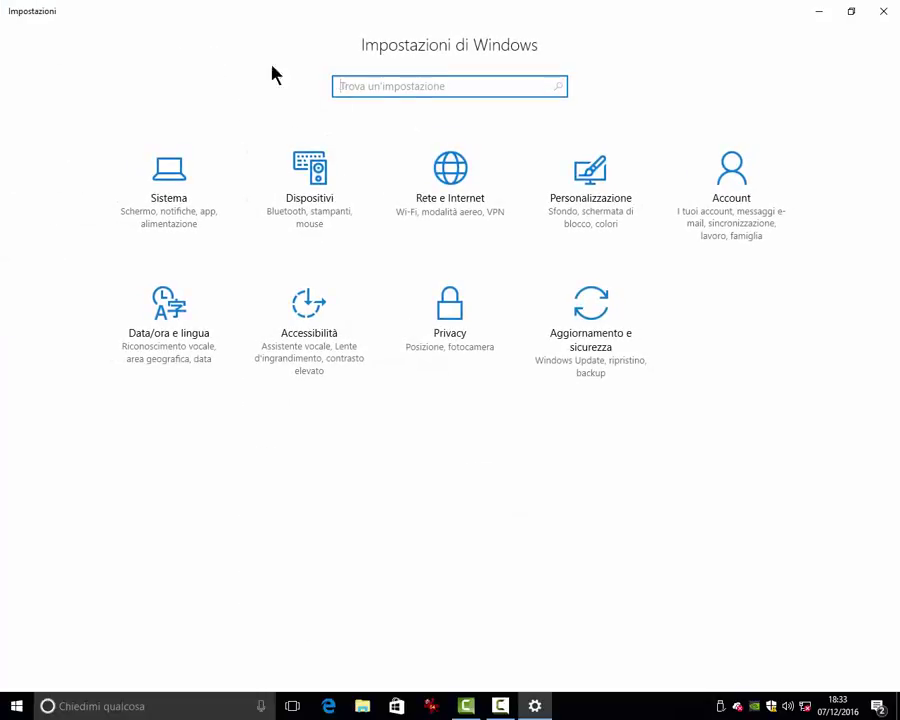
# Look through all Personalizzazione settings, from Sfondo, Colori and Schermata di blocco to Temi, Start and Barra delle applicazioni
pyautogui.click(600, 200)
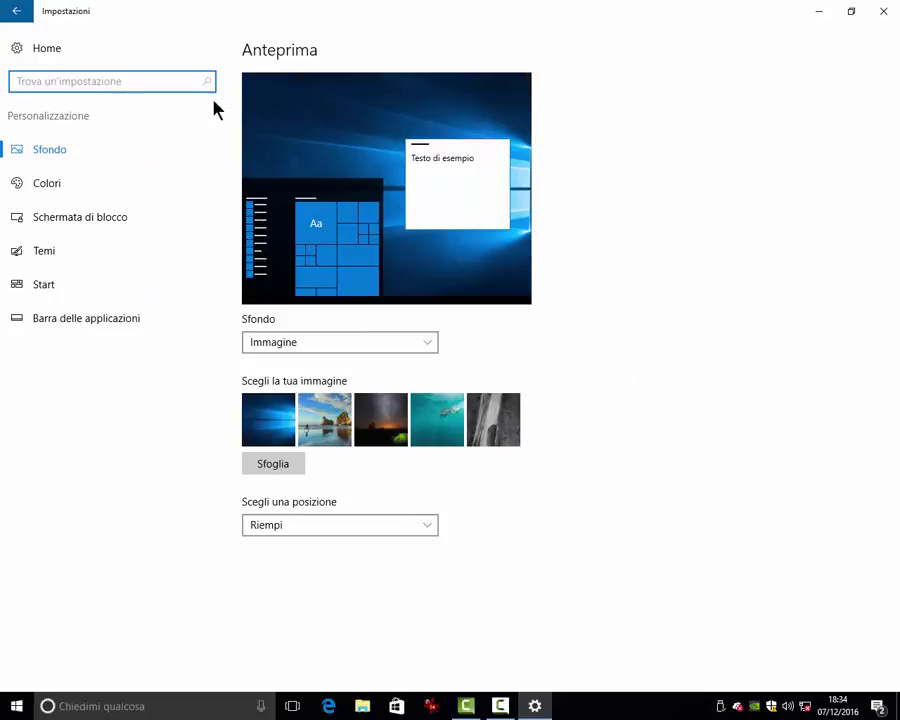
pyautogui.click(78, 165)
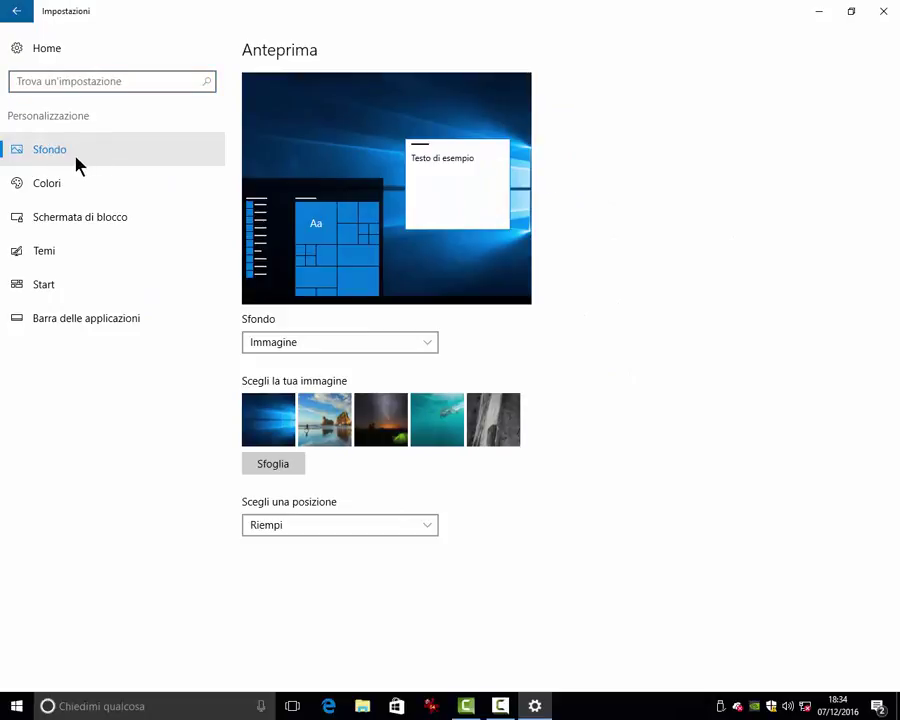
pyautogui.click(55, 185)
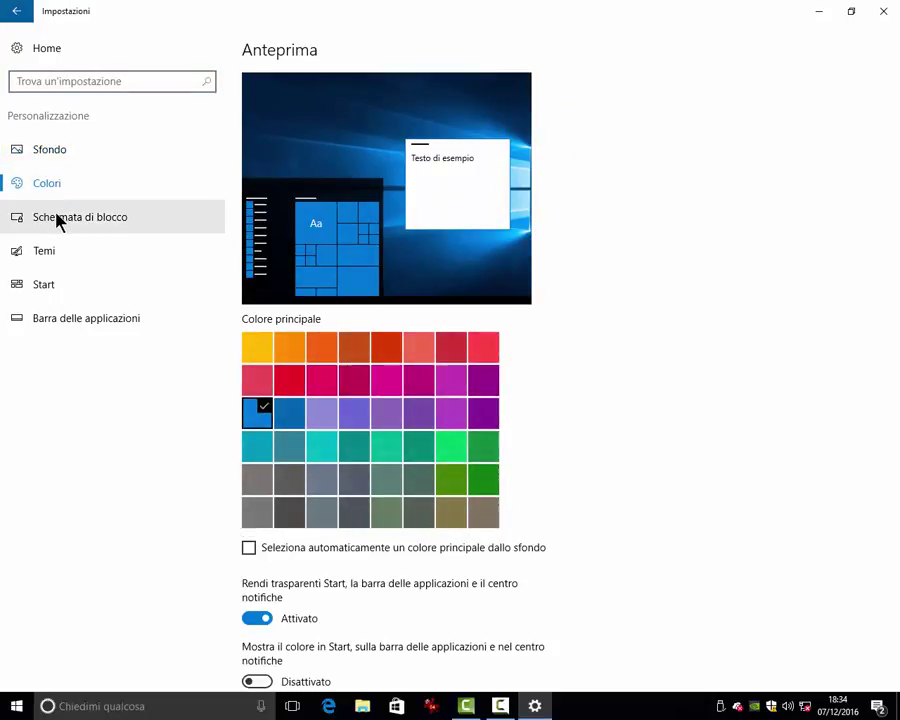
pyautogui.click(60, 220)
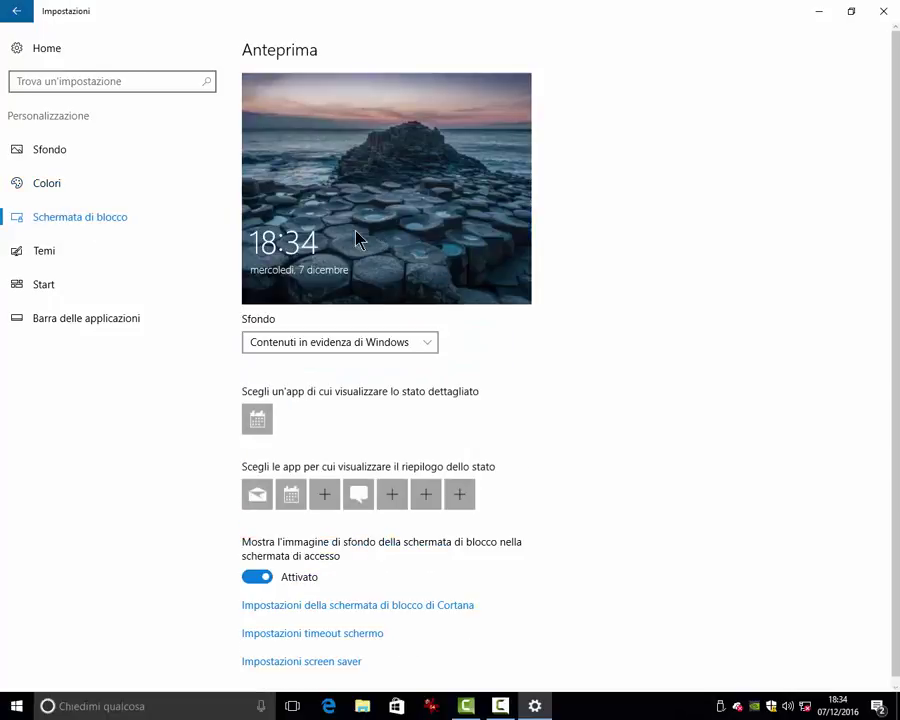
pyautogui.click(40, 261)
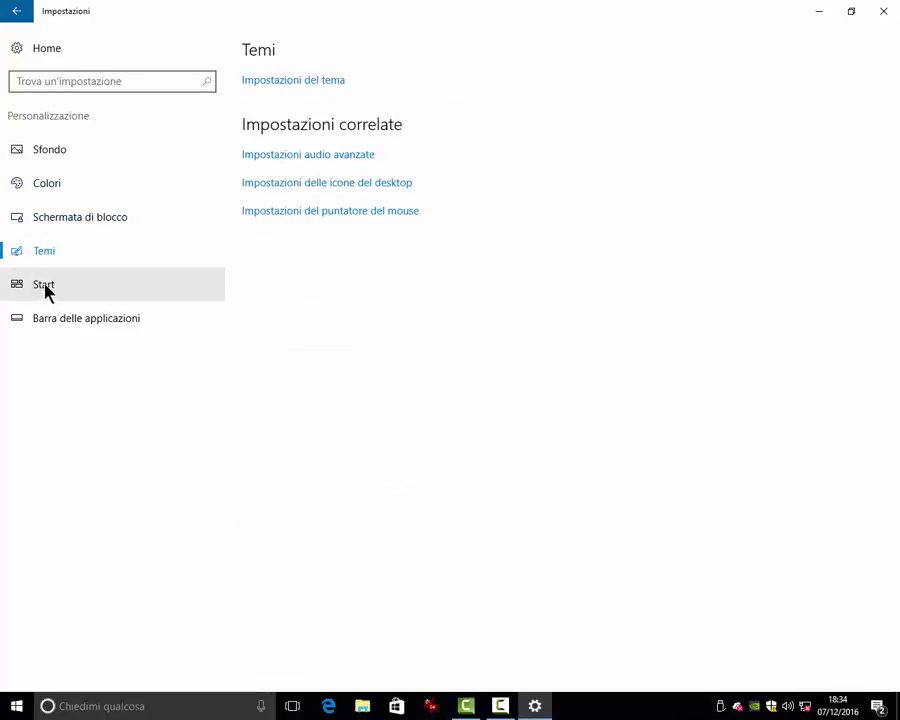
pyautogui.click(46, 289)
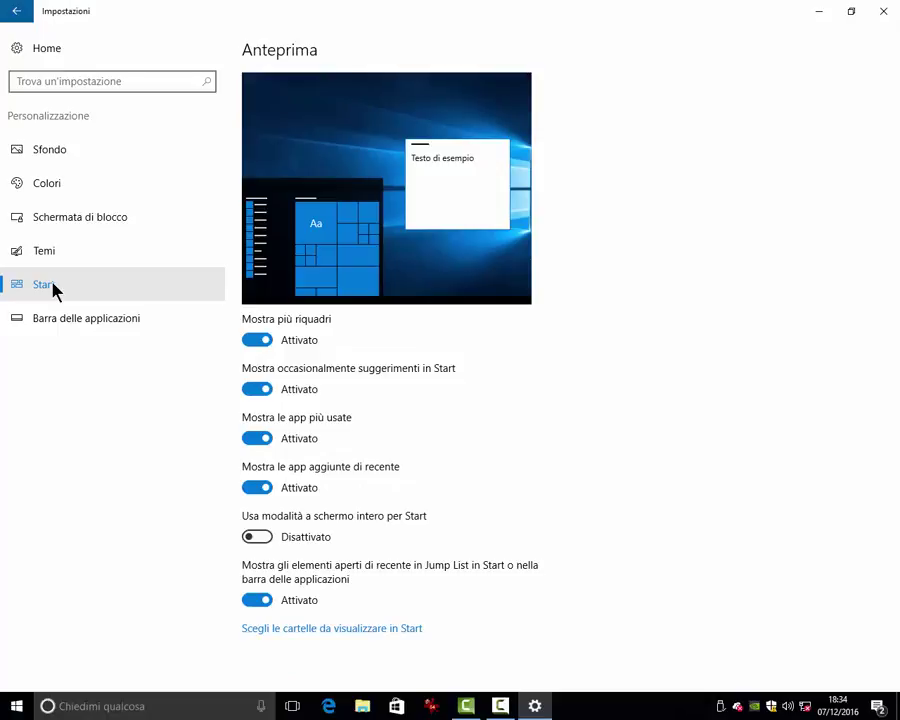
pyautogui.click(56, 318)
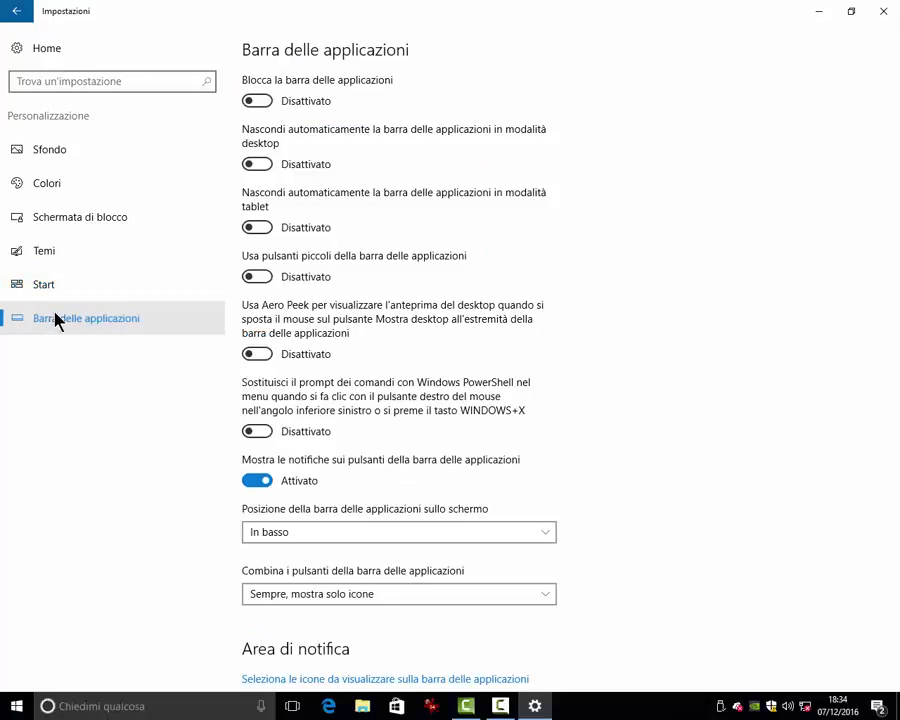
pyautogui.click(14, 12)
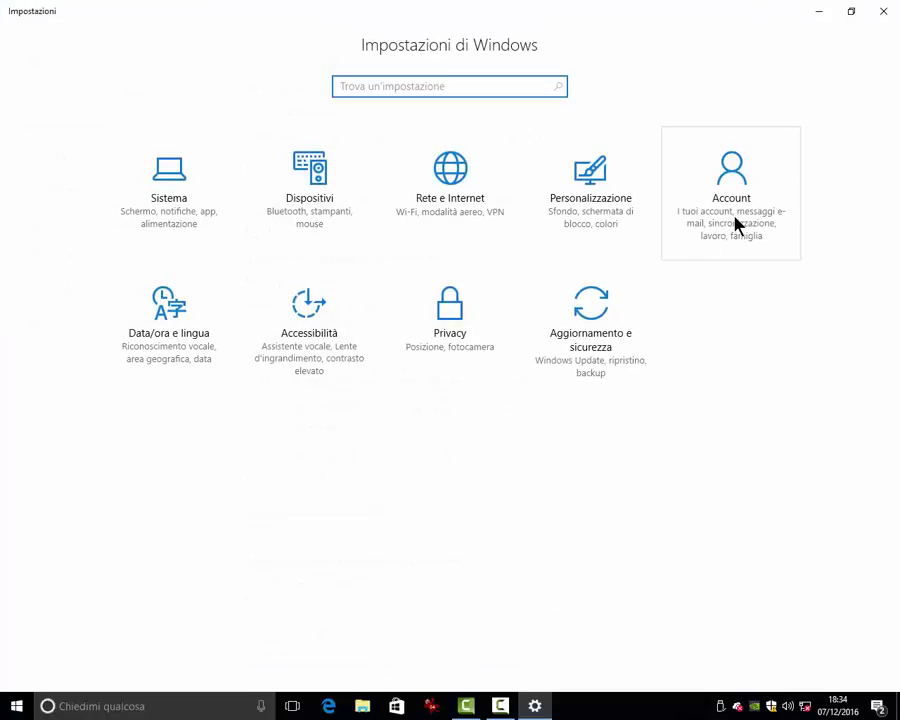
# Examine the Account settings for personal info, e-mail and app accounts, work or school access, and family and other people
pyautogui.click(737, 225)
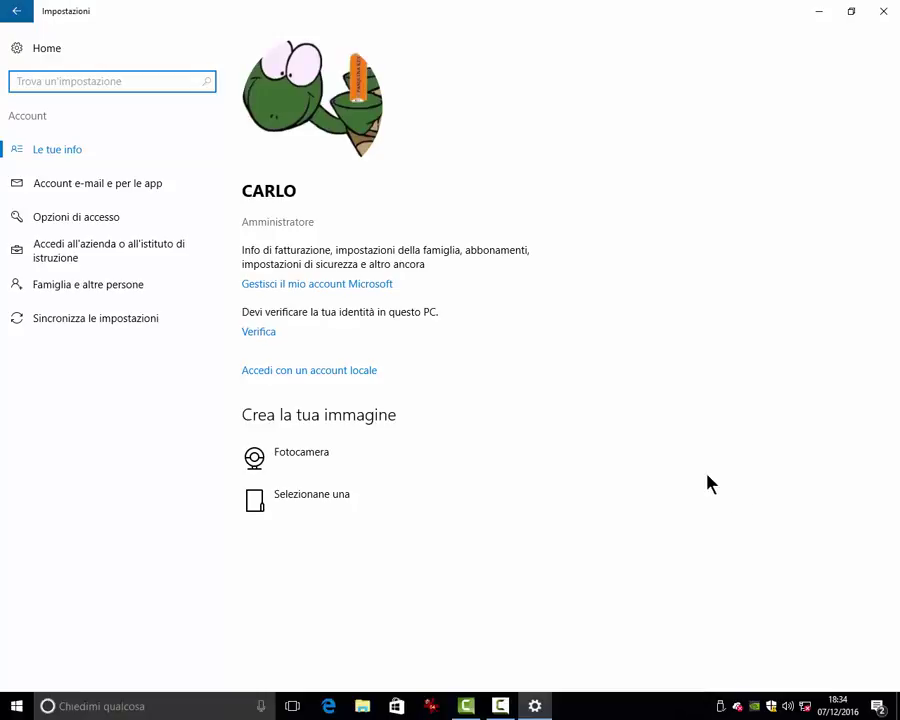
pyautogui.click(49, 188)
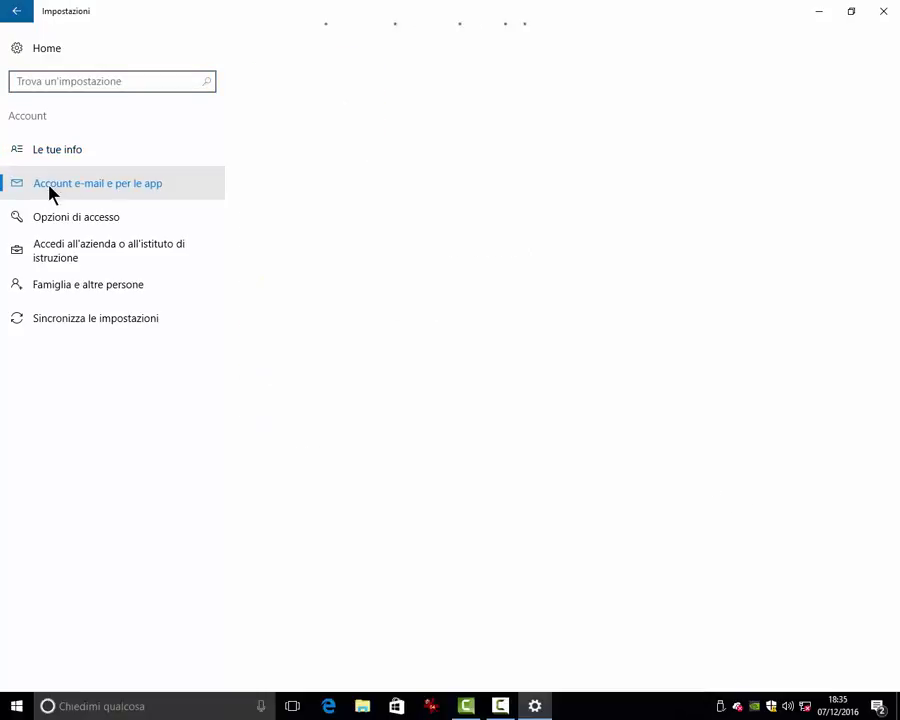
pyautogui.click(70, 256)
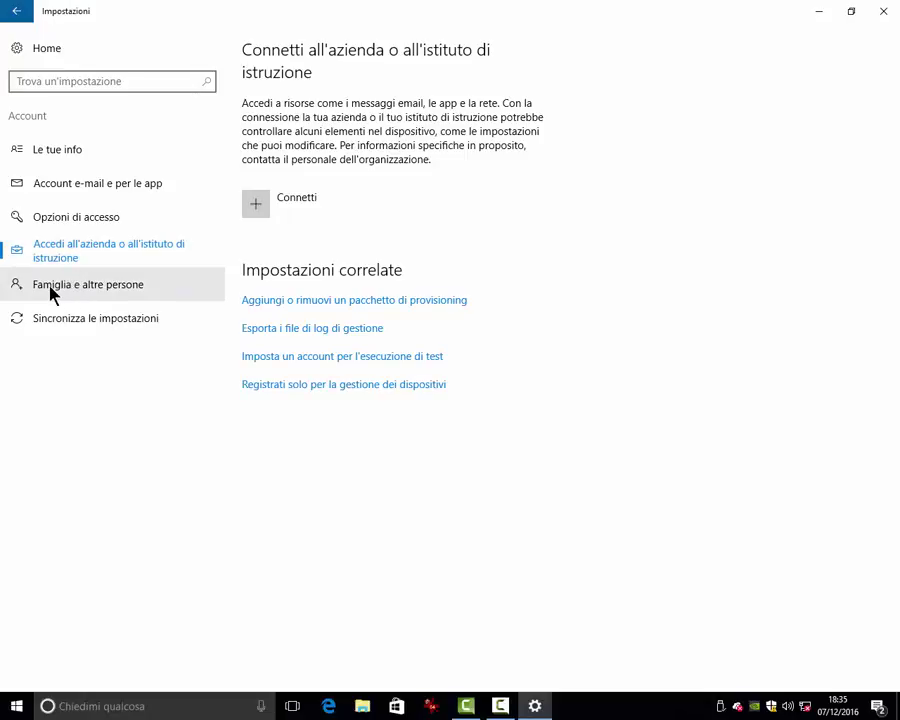
pyautogui.click(50, 288)
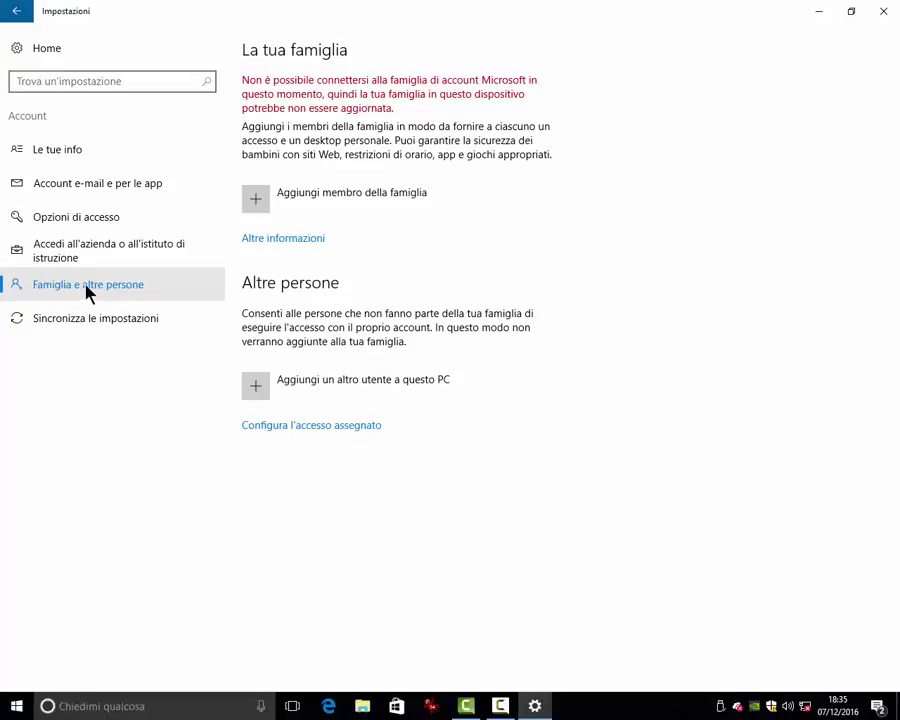
pyautogui.click(5, 14)
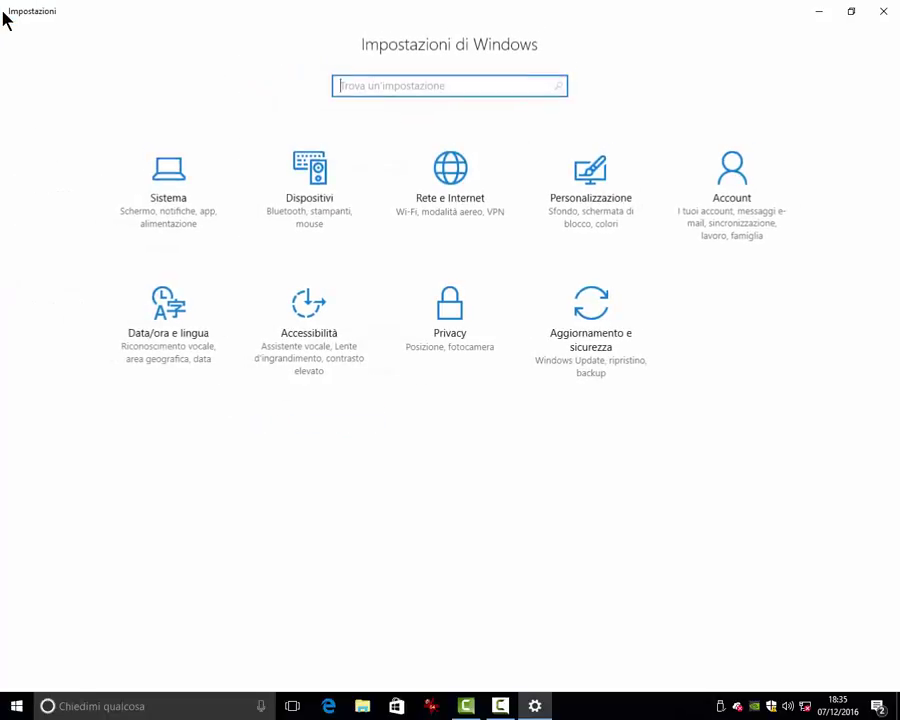
# View the date and time settings and the Riconoscimento vocale settings under Data/ora e lingua
pyautogui.click(143, 356)
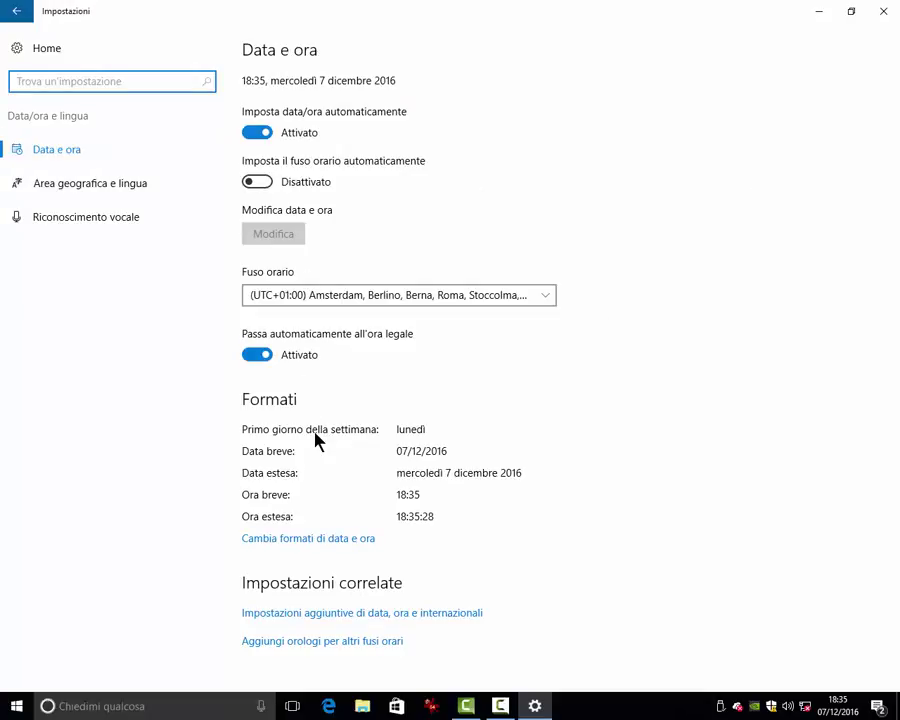
pyautogui.click(84, 221)
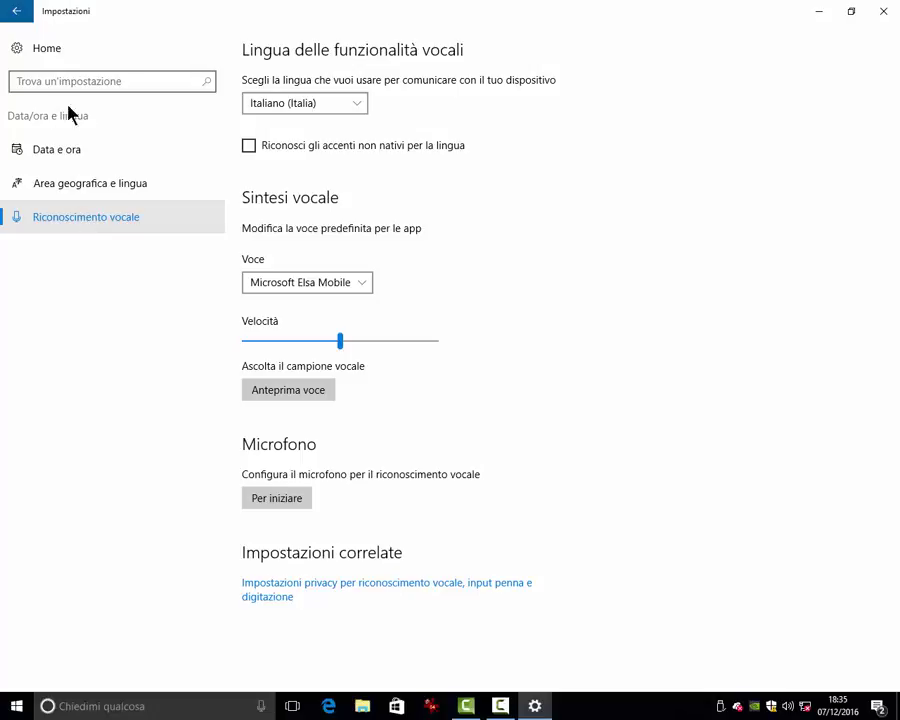
pyautogui.click(16, 14)
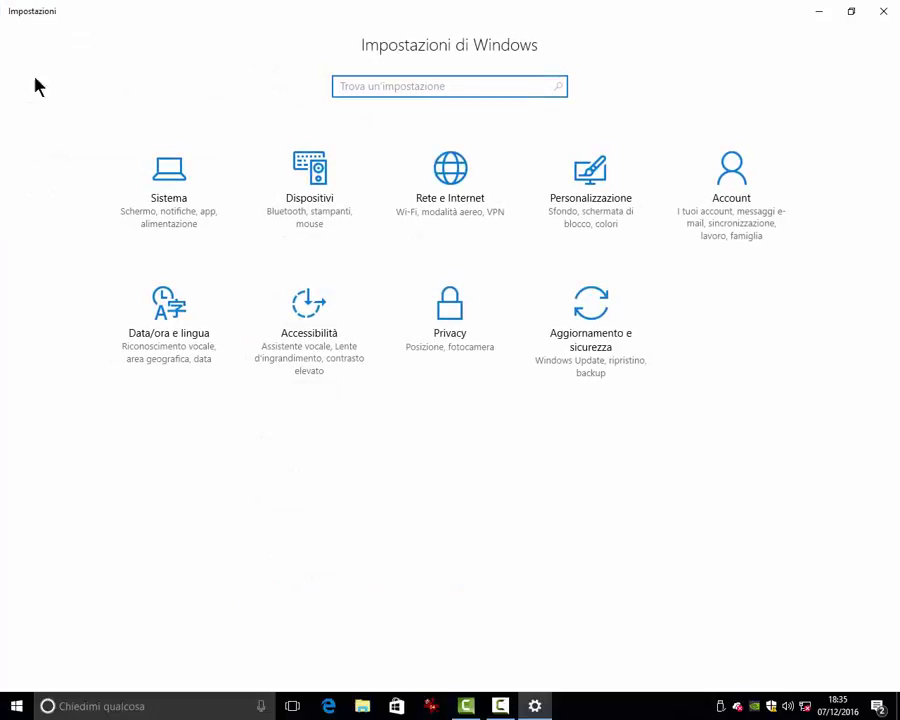
# Examine the Assistente vocale, Lente di ingrandimento and Contrasto elevato settings under Accessibilità
pyautogui.click(336, 360)
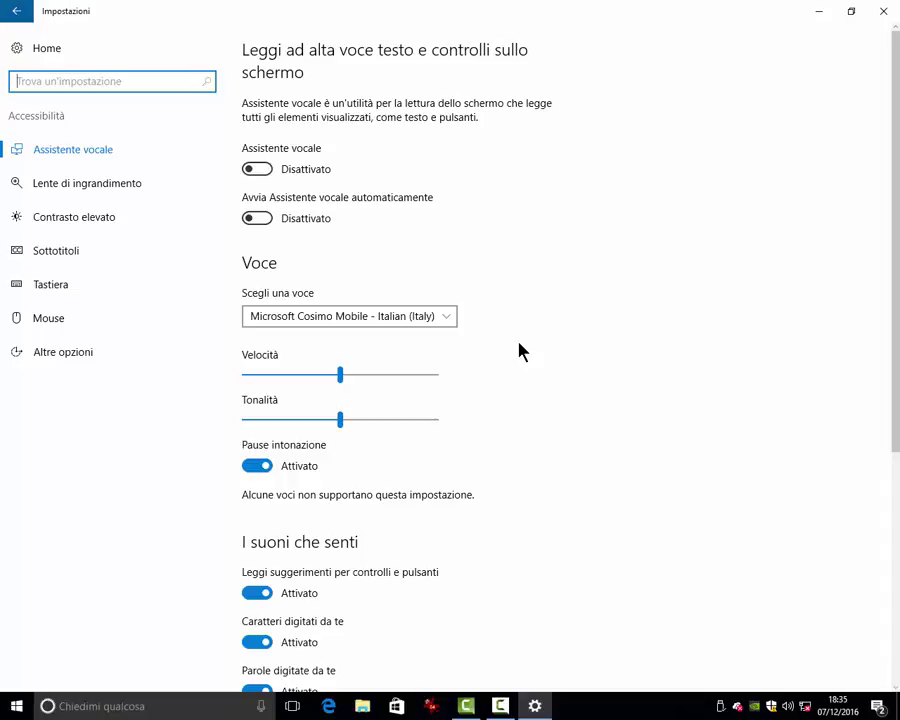
pyautogui.click(50, 195)
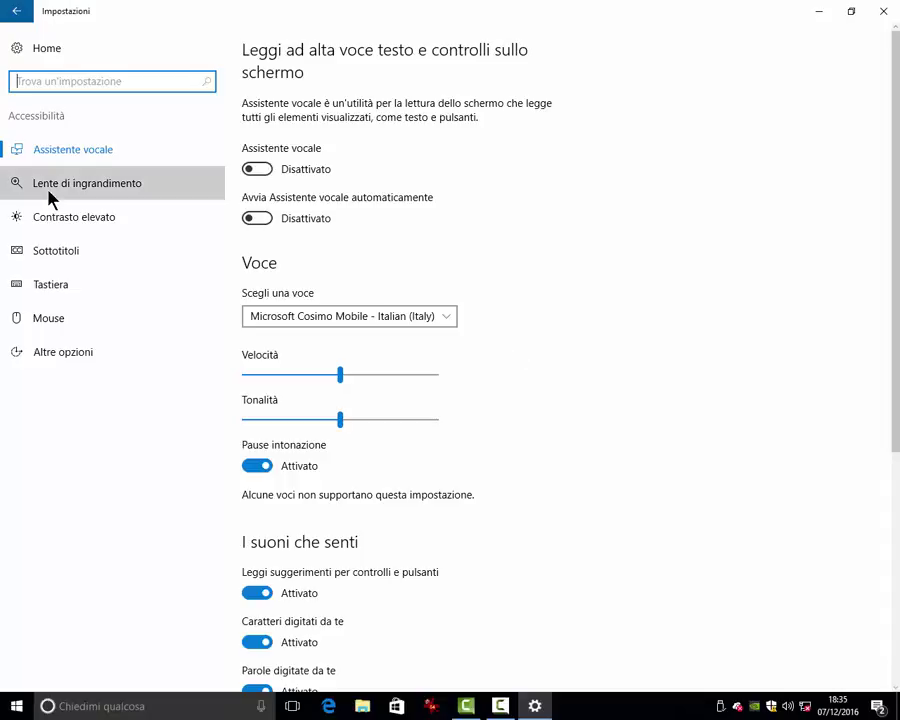
pyautogui.click(60, 222)
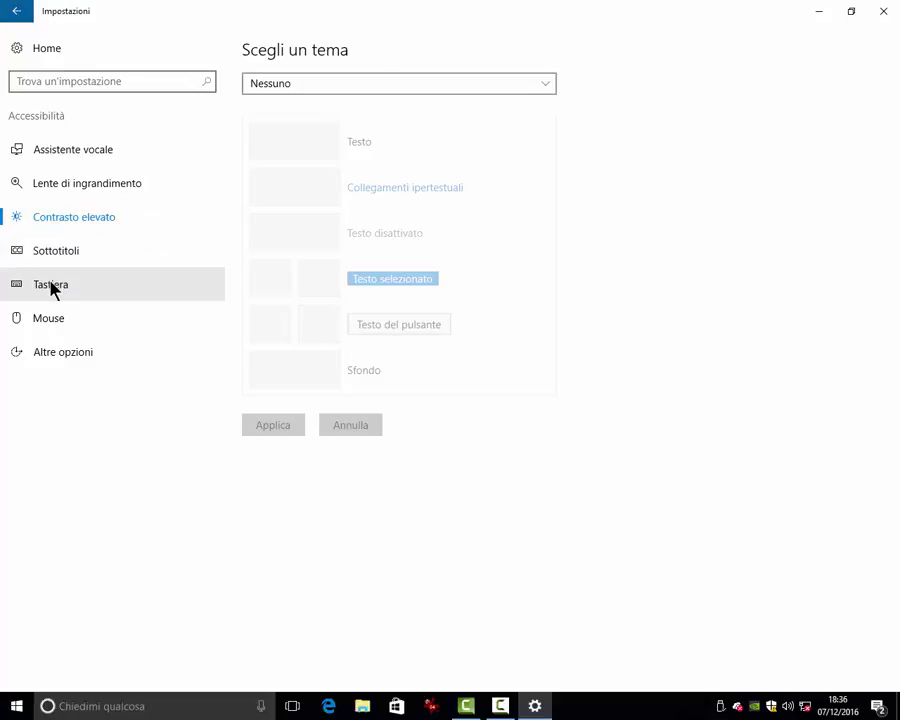
pyautogui.click(16, 11)
# Open the Privacy settings and examine which apps may use the camera and the microphone
pyautogui.click(476, 336)
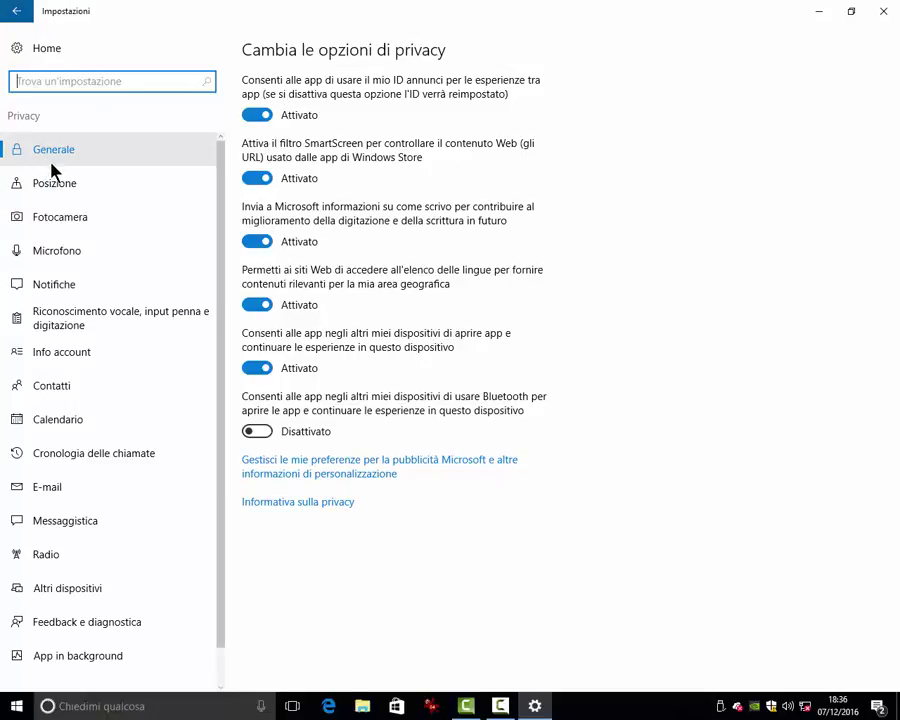
pyautogui.click(47, 227)
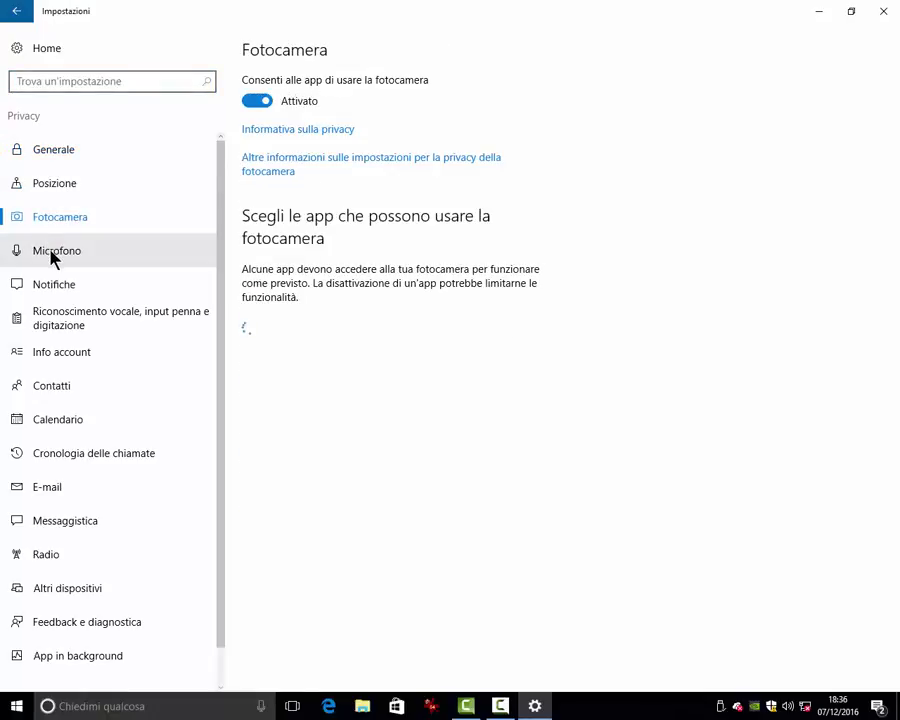
pyautogui.click(53, 256)
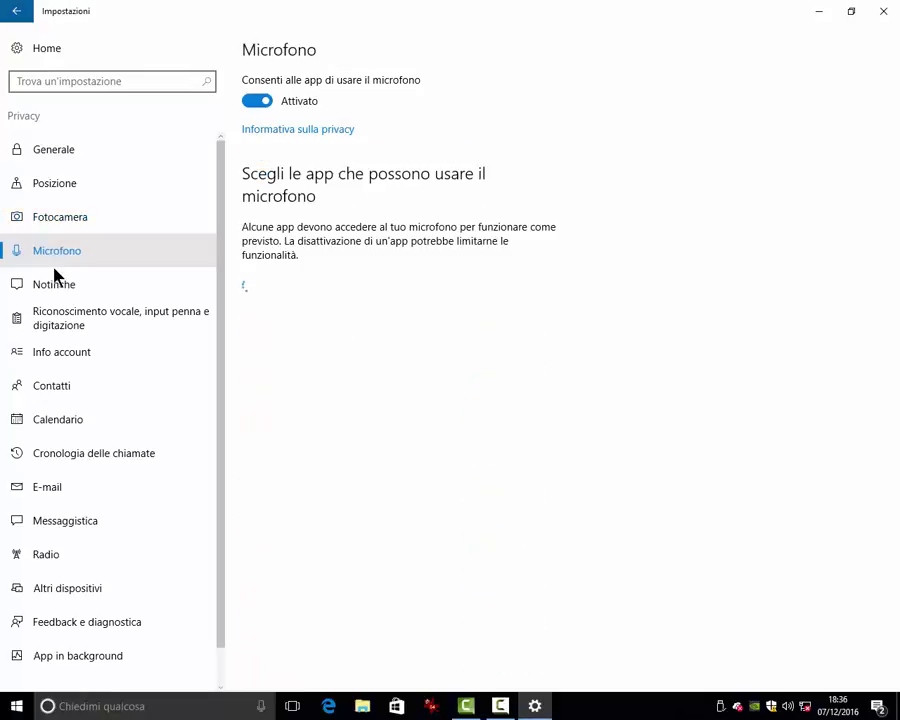
pyautogui.click(55, 221)
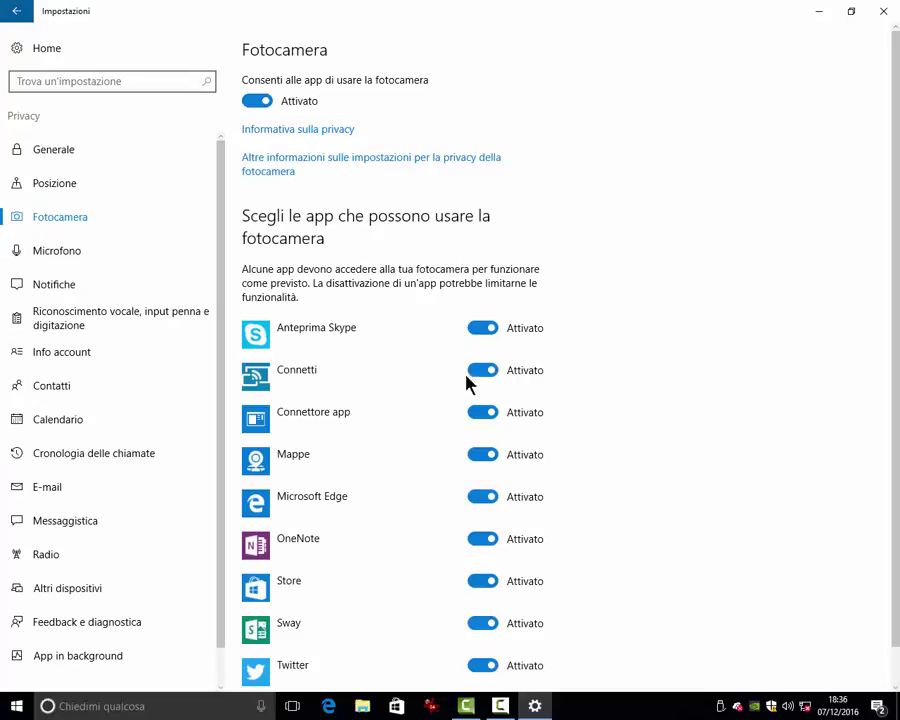
pyautogui.click(50, 259)
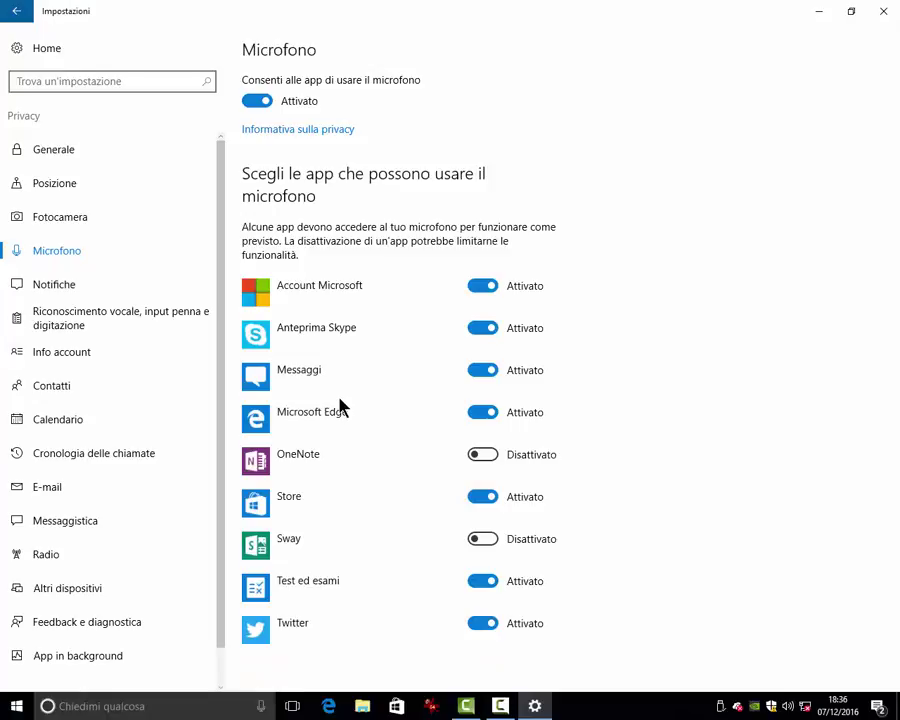
# Examine the Notifiche and Contatti privacy settings and the remaining privacy categories, and return to the Settings home page
pyautogui.click(44, 288)
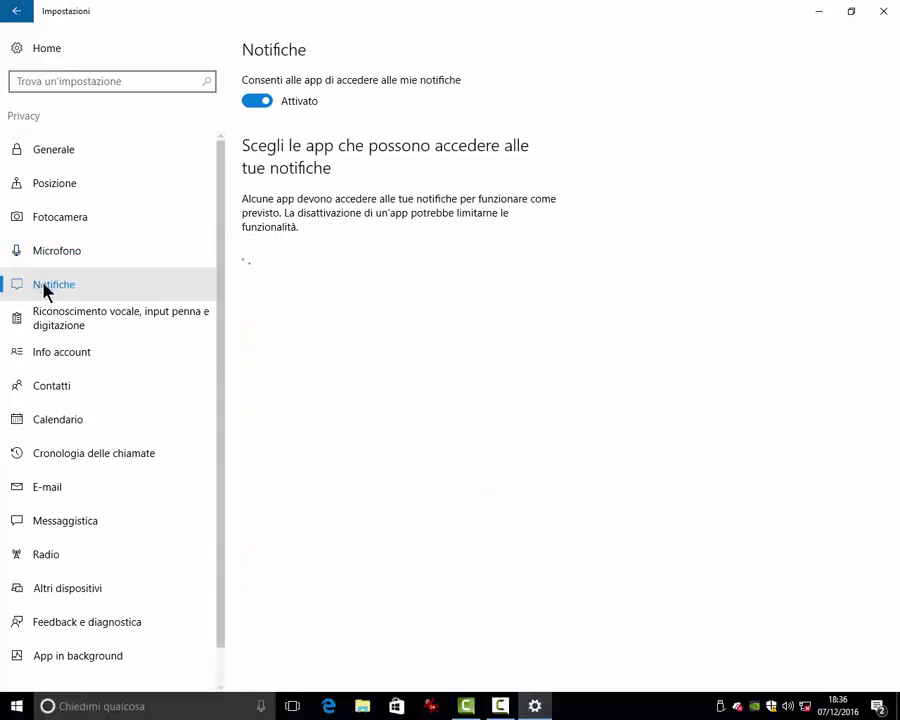
pyautogui.click(58, 383)
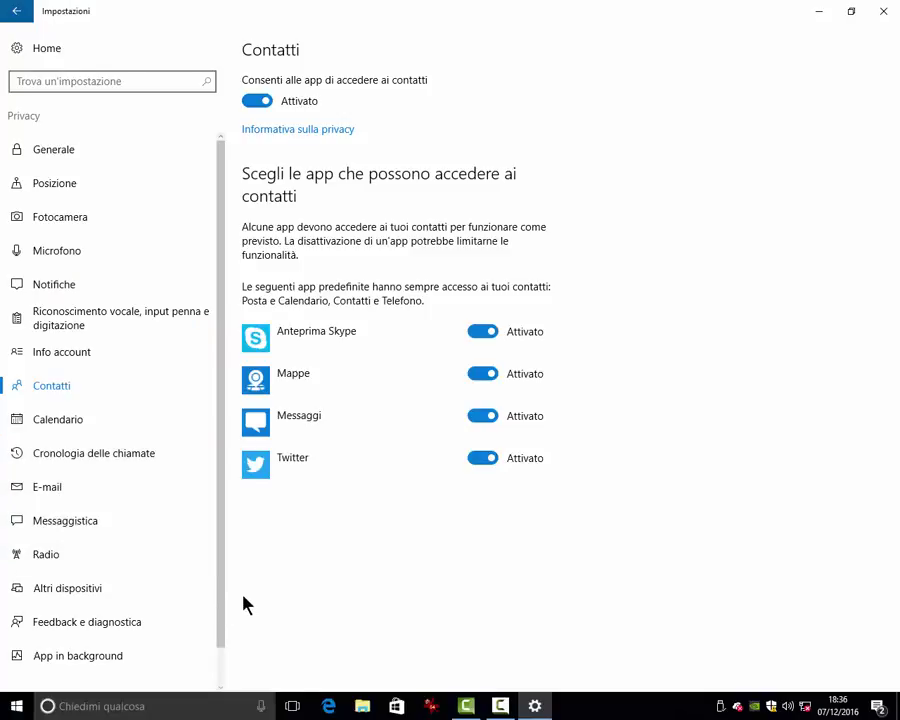
pyautogui.moveTo(220, 612); pyautogui.dragTo(220, 666)
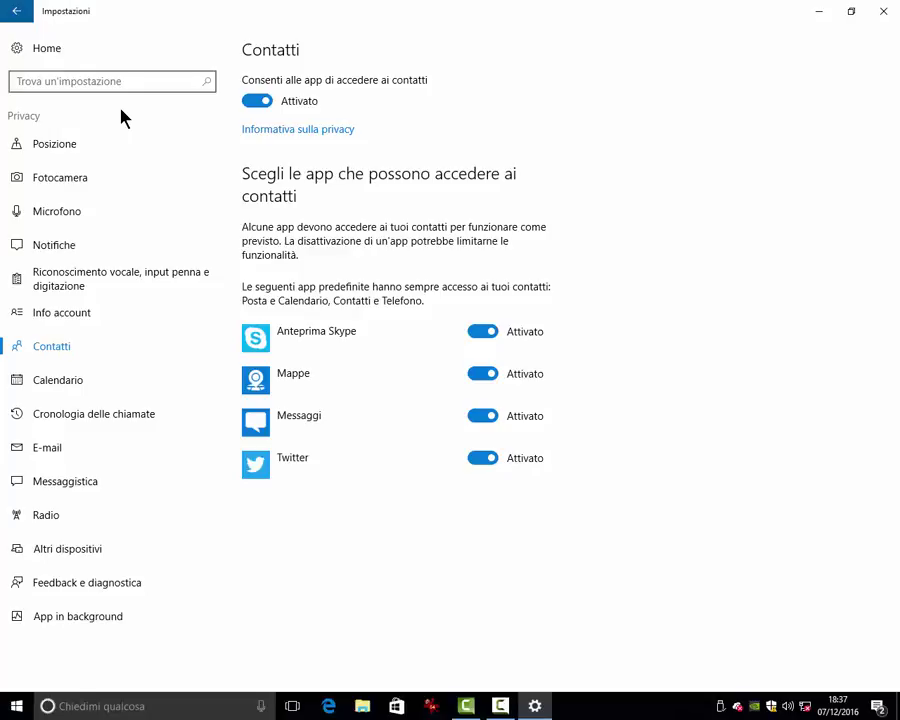
pyautogui.click(16, 12)
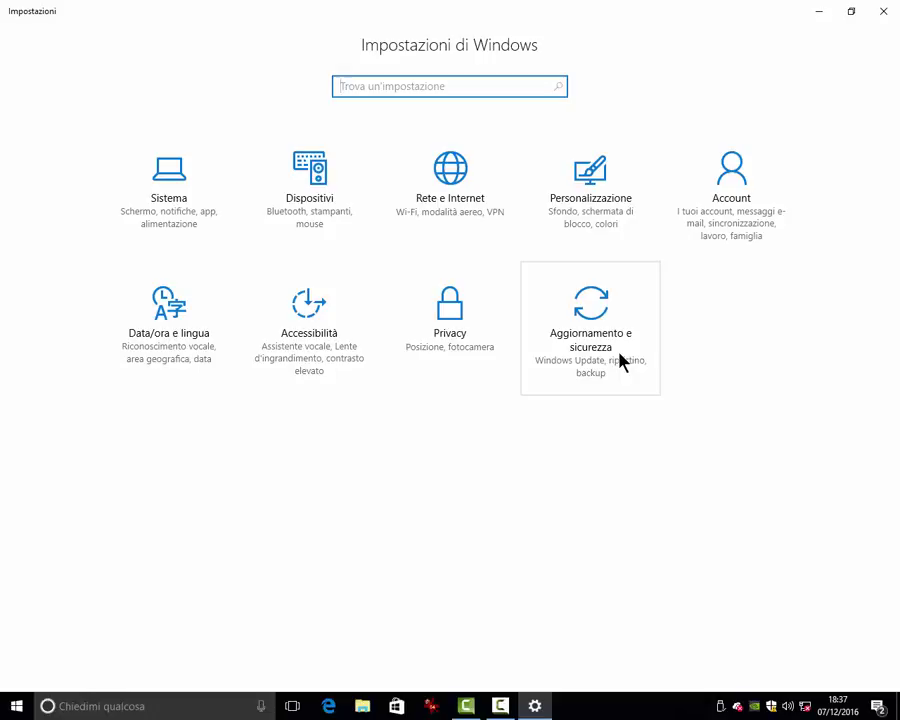
# Examine the Windows Update, Windows Defender, Backup and Ripristino settings under Aggiornamento e sicurezza
pyautogui.click(619, 354)
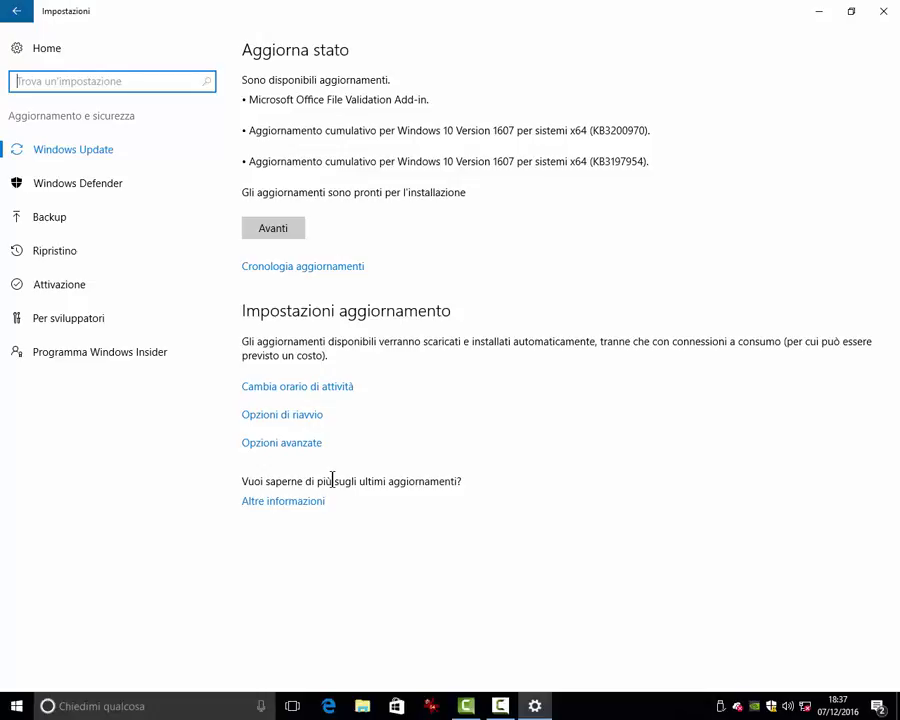
pyautogui.click(70, 197)
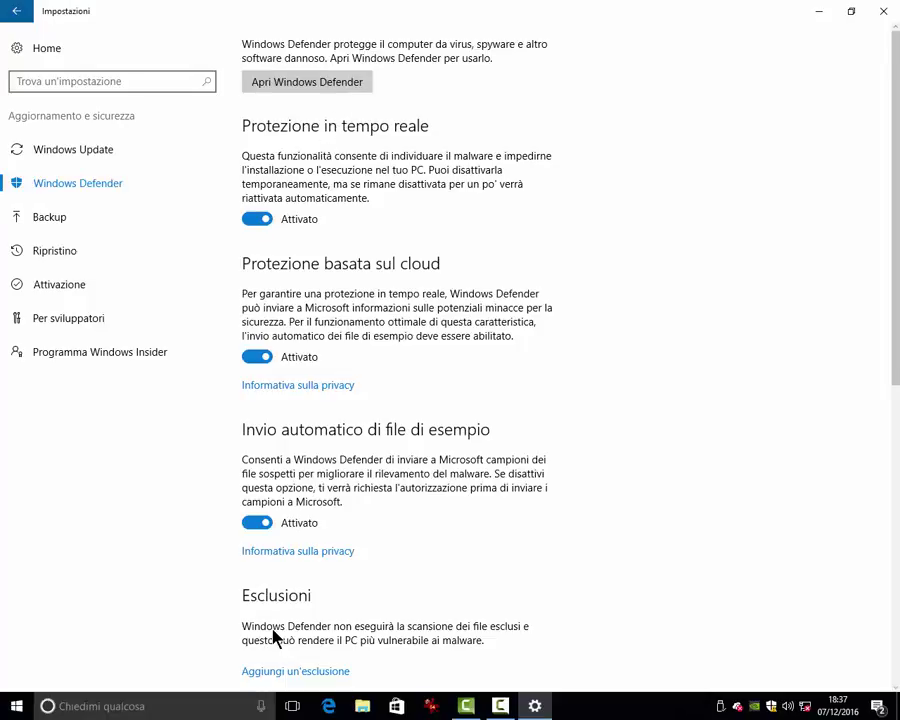
pyautogui.click(66, 229)
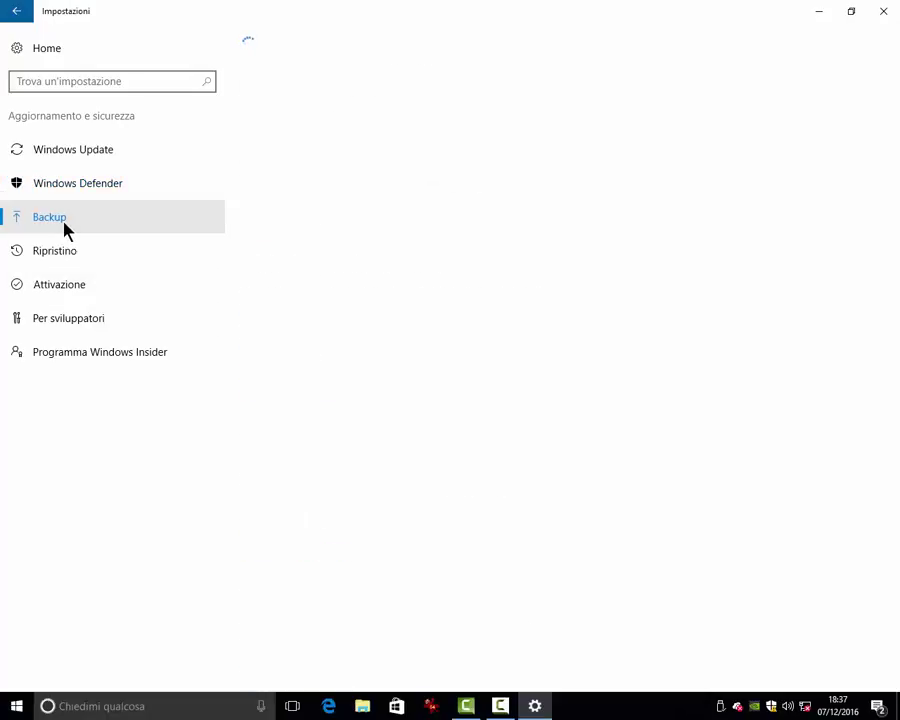
pyautogui.click(56, 252)
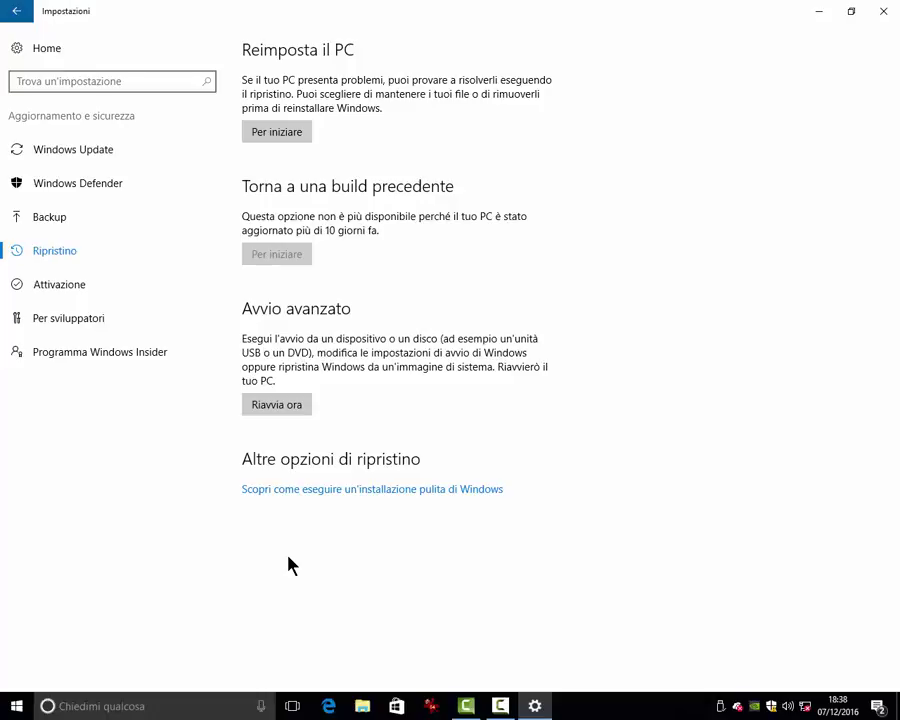
# View the Attivazione, Per sviluppatori and Programma Windows Insider settings, and close the Settings window
pyautogui.click(82, 288)
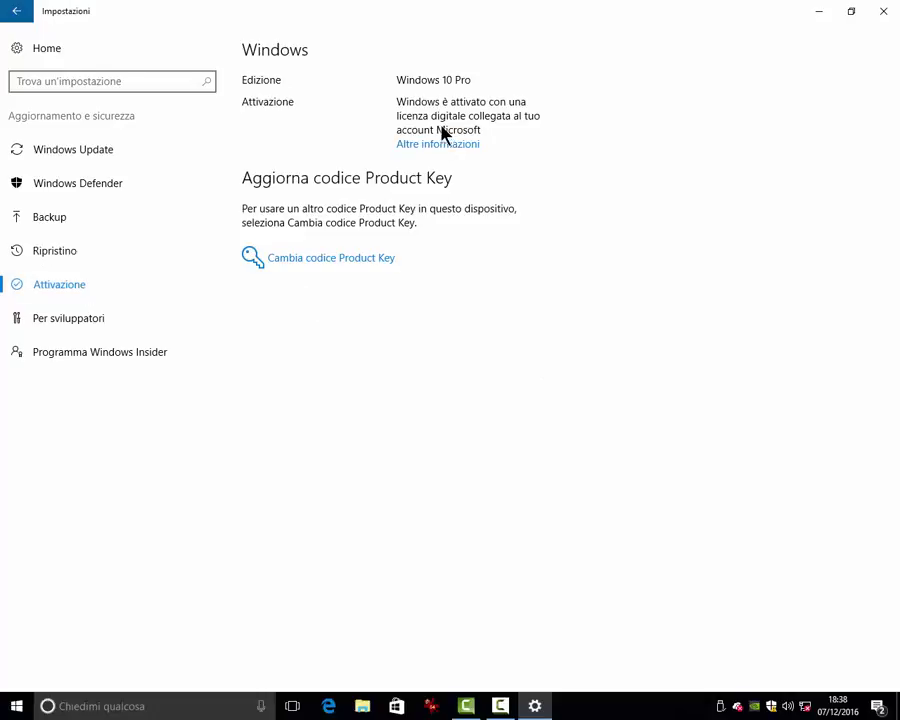
pyautogui.click(90, 318)
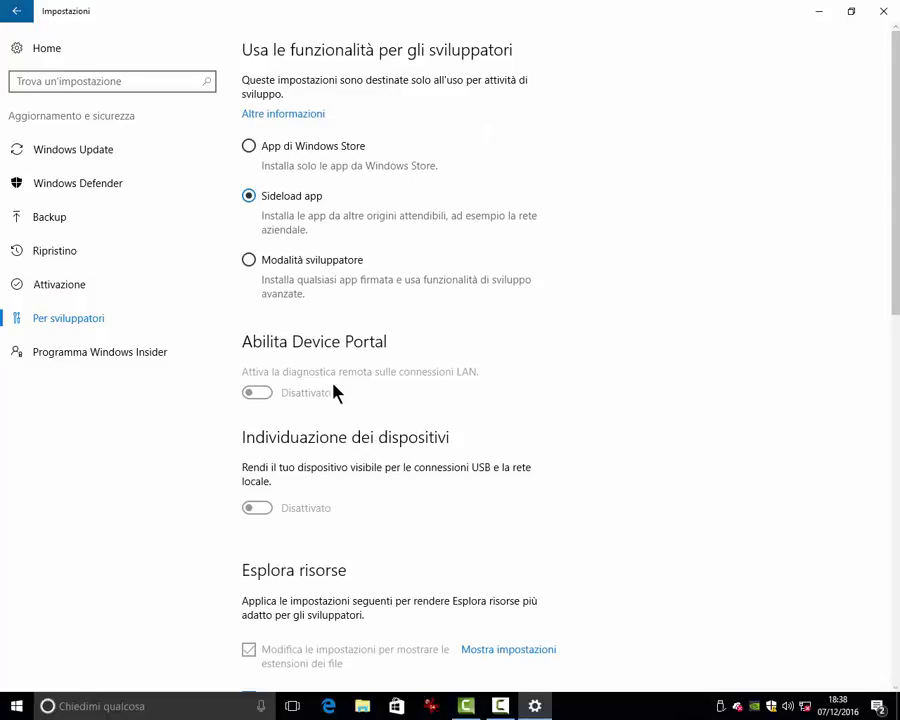
pyautogui.click(107, 357)
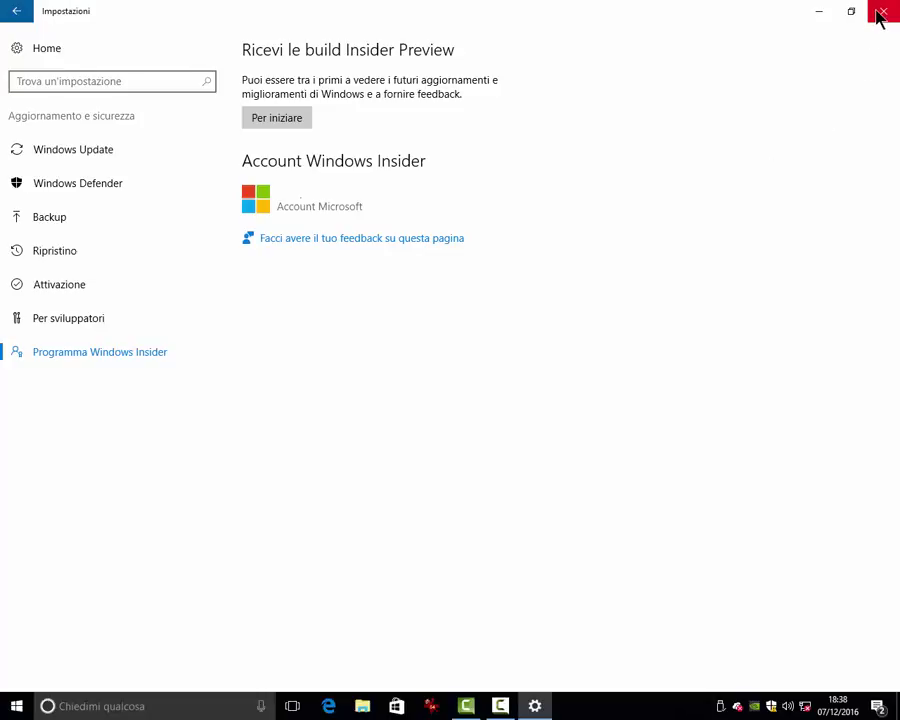
pyautogui.click(14, 12)
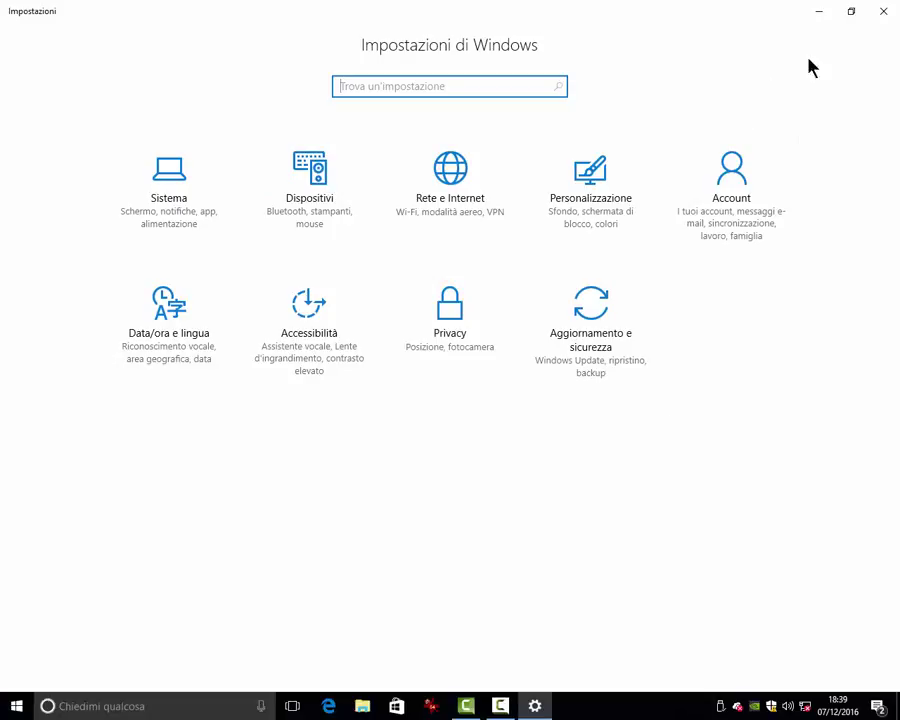
pyautogui.click(884, 13)
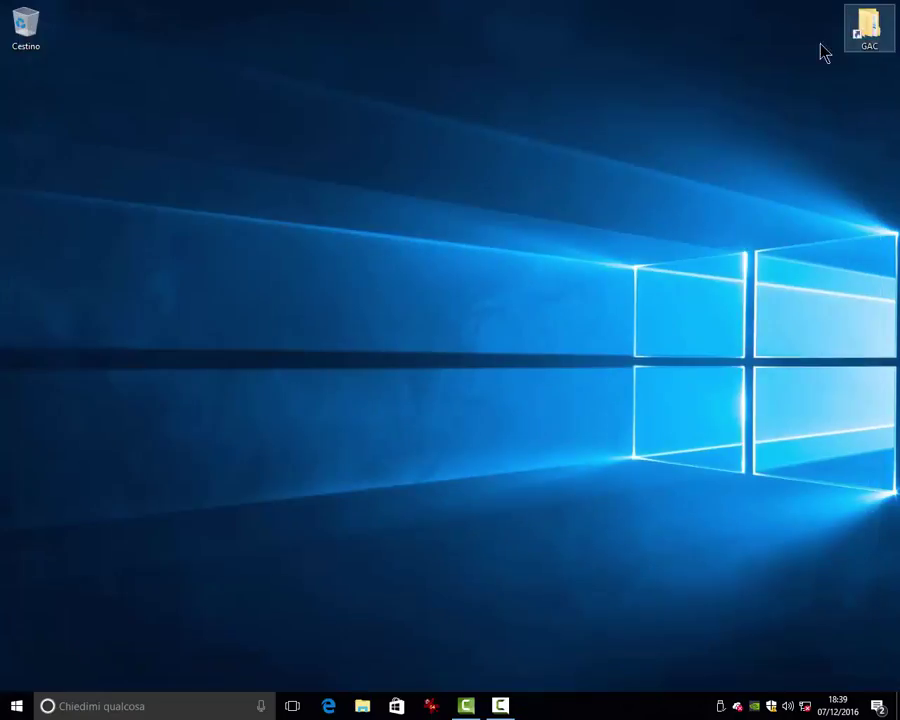
# Open the Barra delle applicazioni settings directly from the taskbar, view them and close the window
pyautogui.rightClick(571, 714)
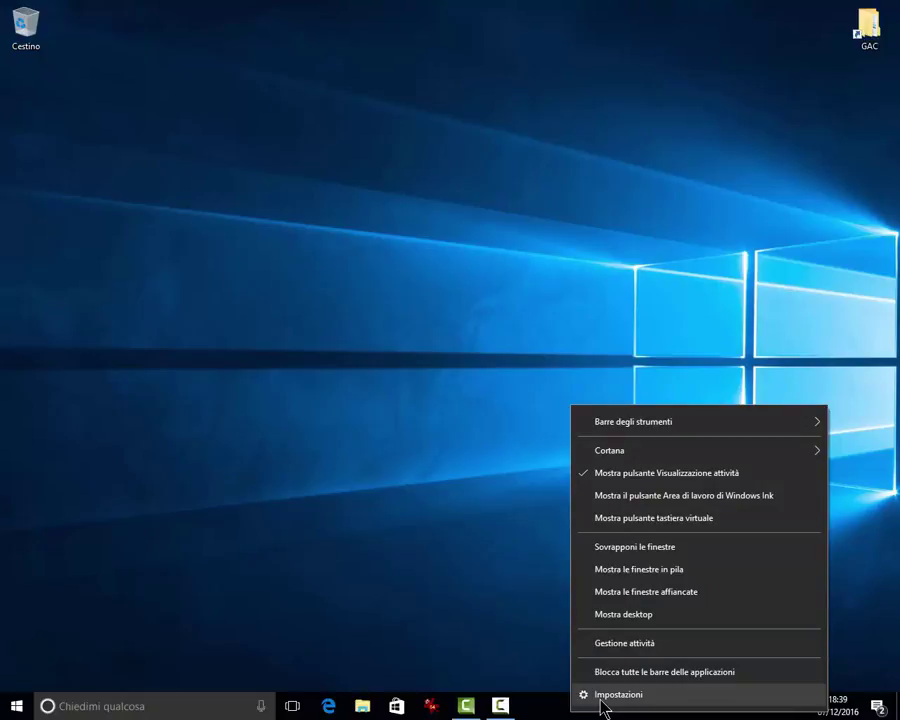
pyautogui.click(601, 700)
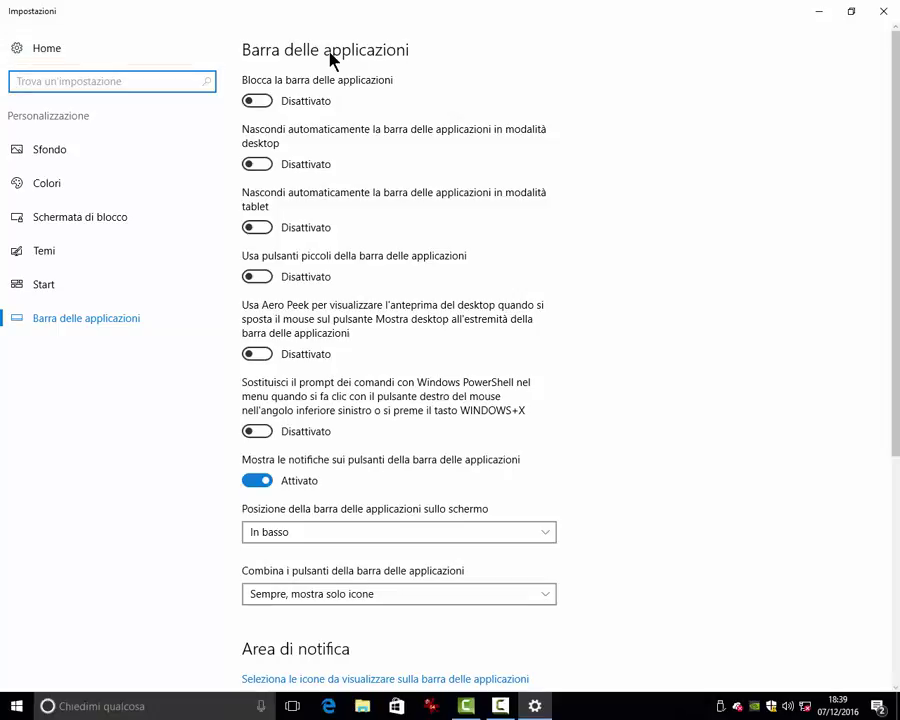
pyautogui.click(885, 14)
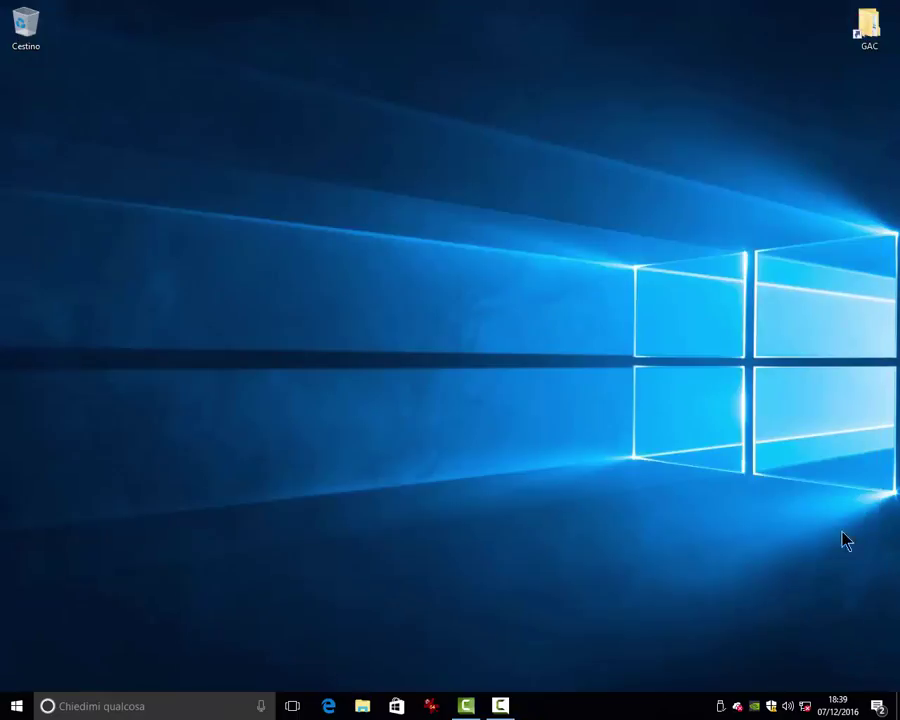
# Open the Notifiche e azioni settings from the taskbar's clock area, view them and close the window
pyautogui.rightClick(834, 712)
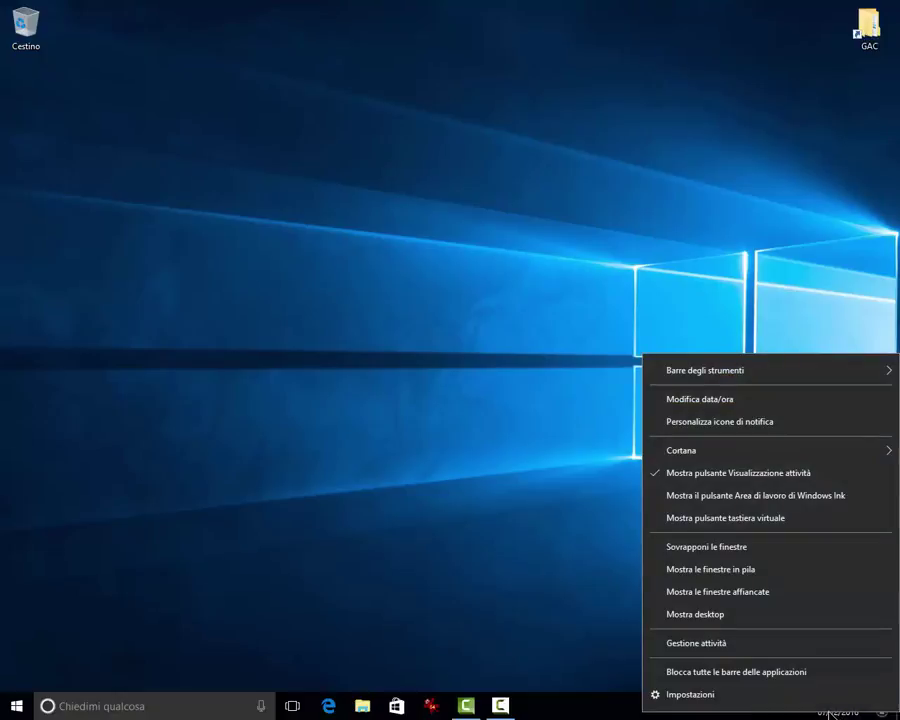
pyautogui.click(735, 697)
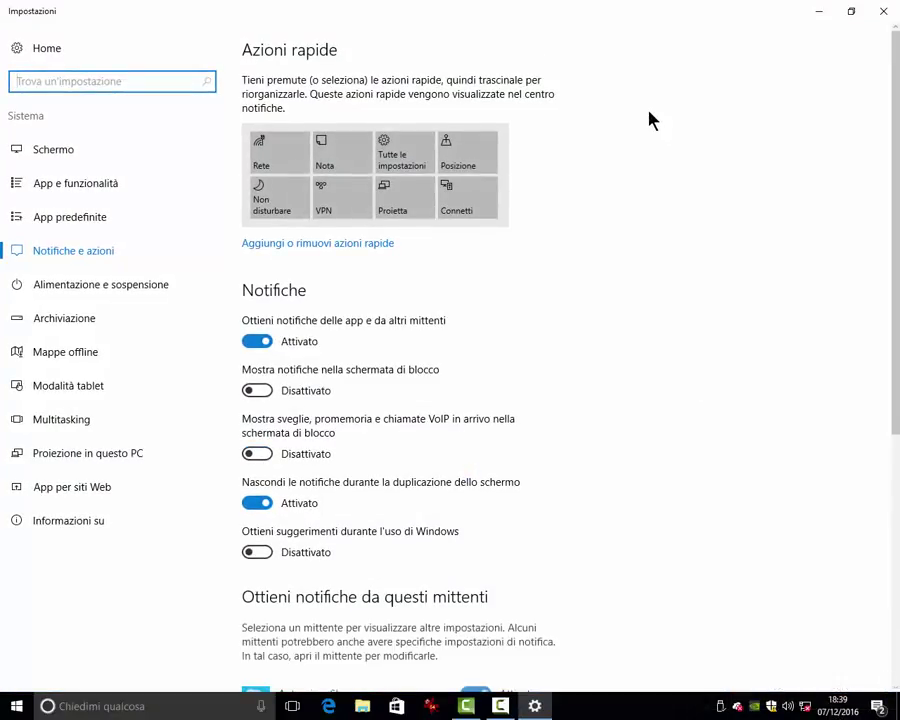
pyautogui.click(884, 11)
# Open the main Impostazioni di Windows page from Start, view its categories and close it
pyautogui.click(8, 710)
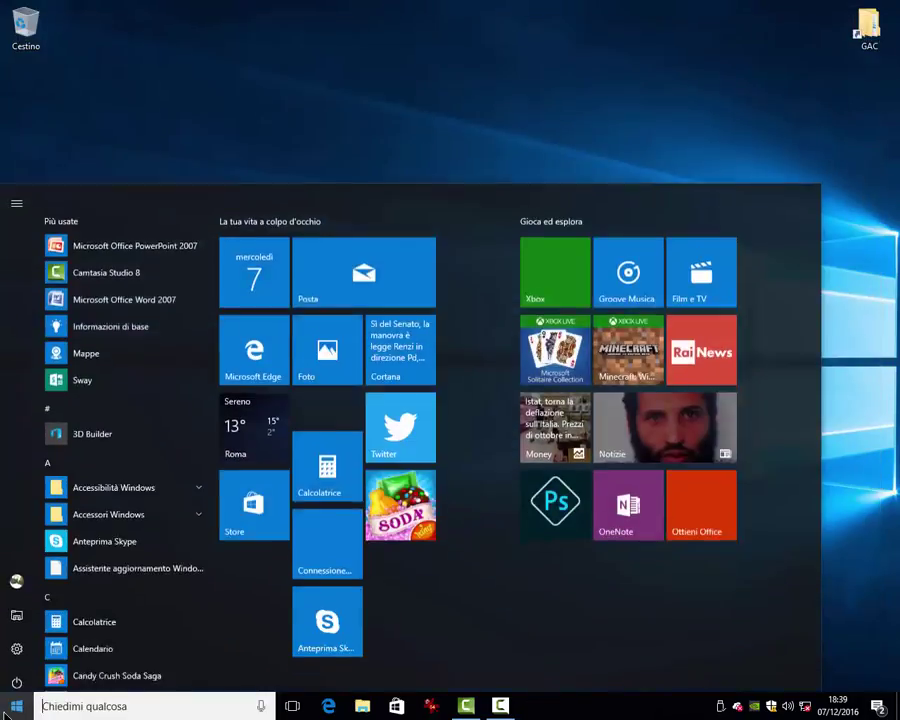
pyautogui.click(17, 643)
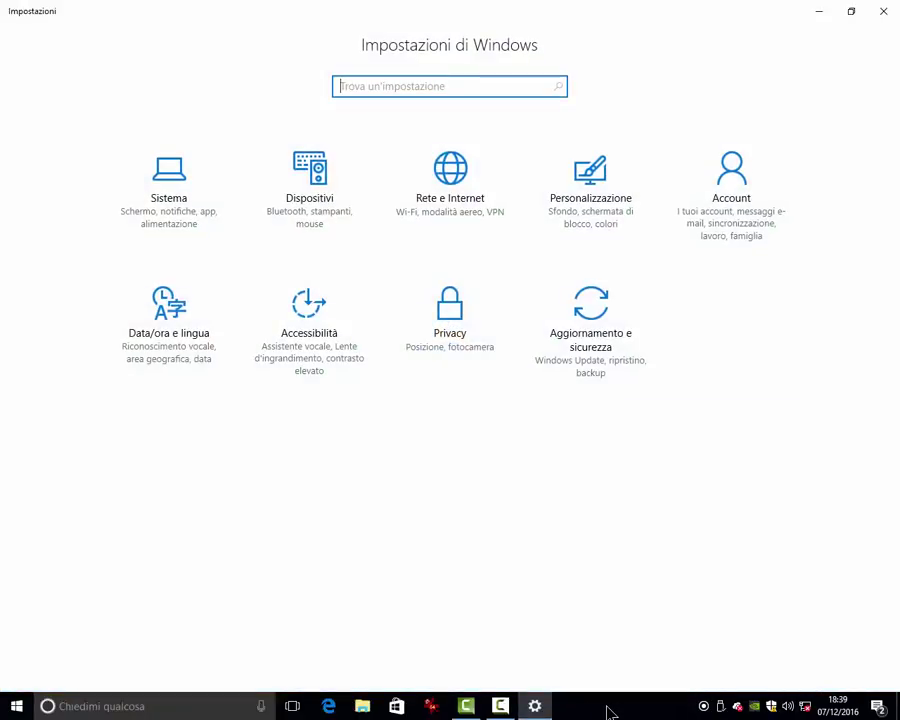
pyautogui.moveTo(826, 713)
pyautogui.click(884, 12)
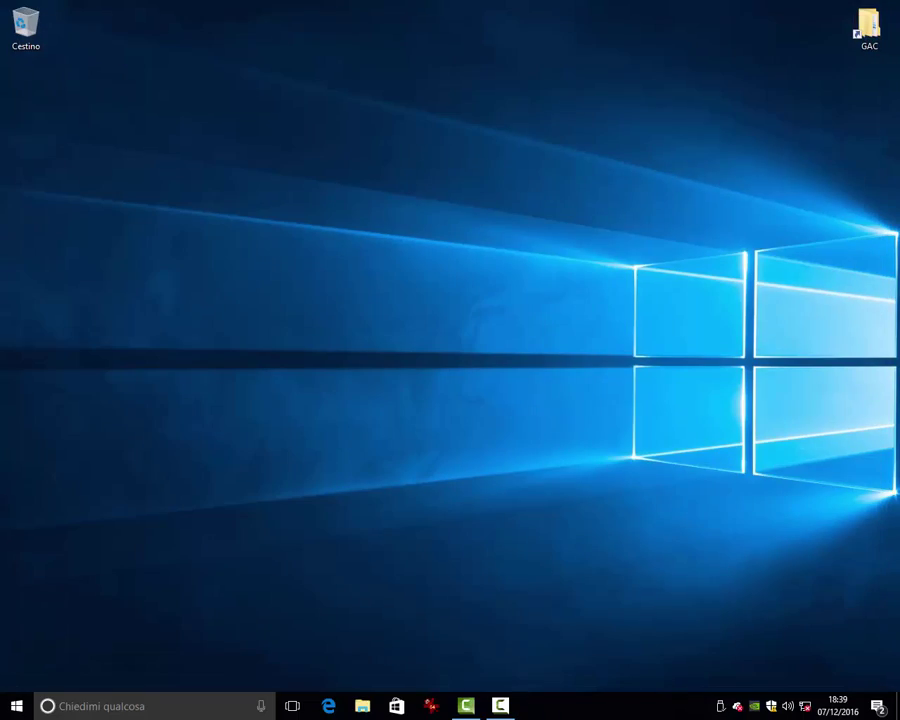